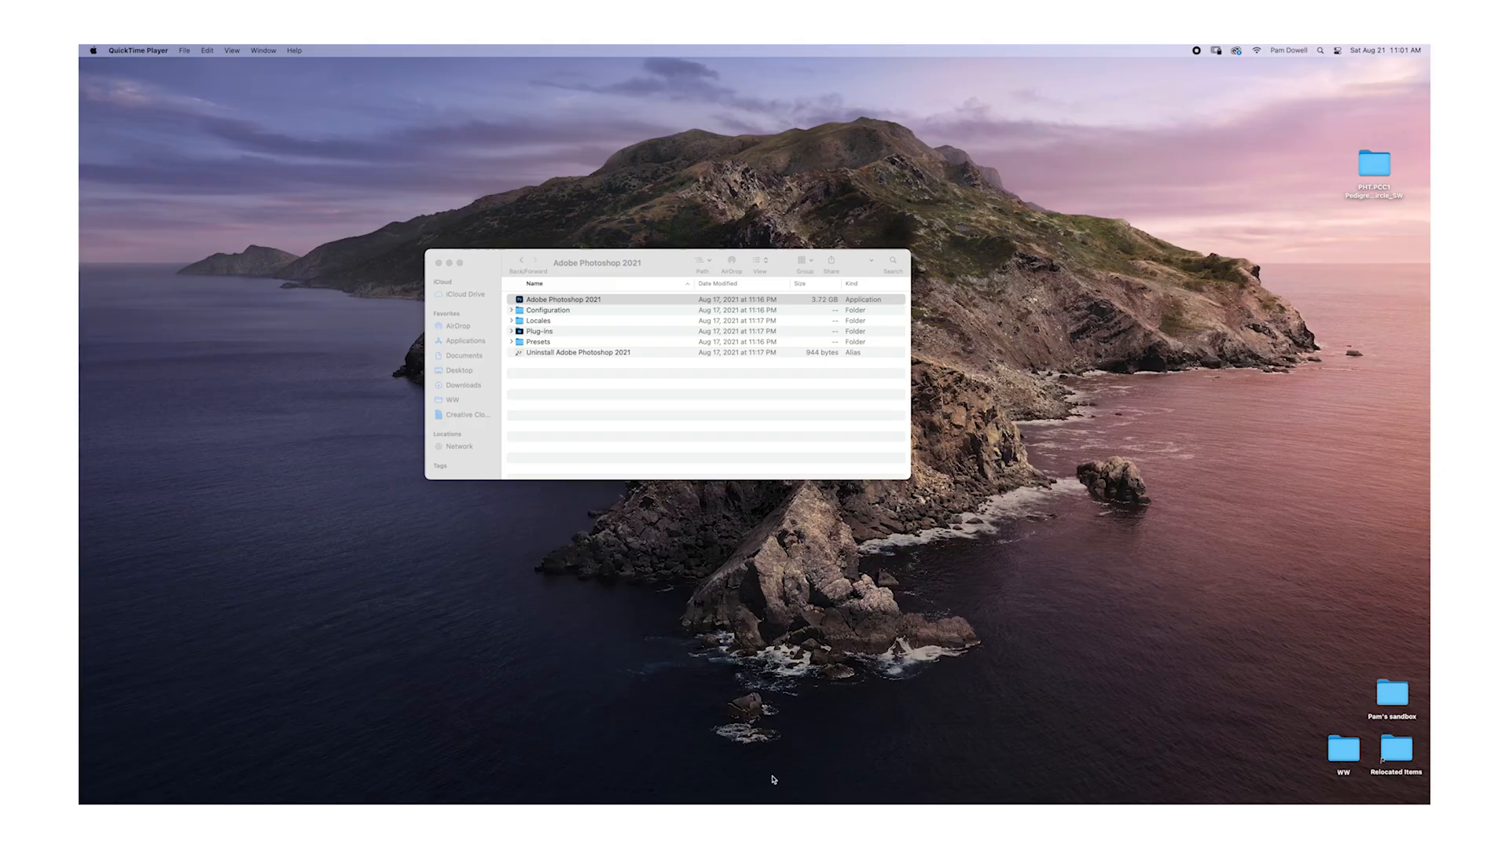
# Launch Adobe Photoshop 2021 and open PHT.PCC1 4GR_4gen.psd from the PHT.PCC1 Pedigree Chart.01_Circle folder
pyautogui.doubleClick(531, 301)
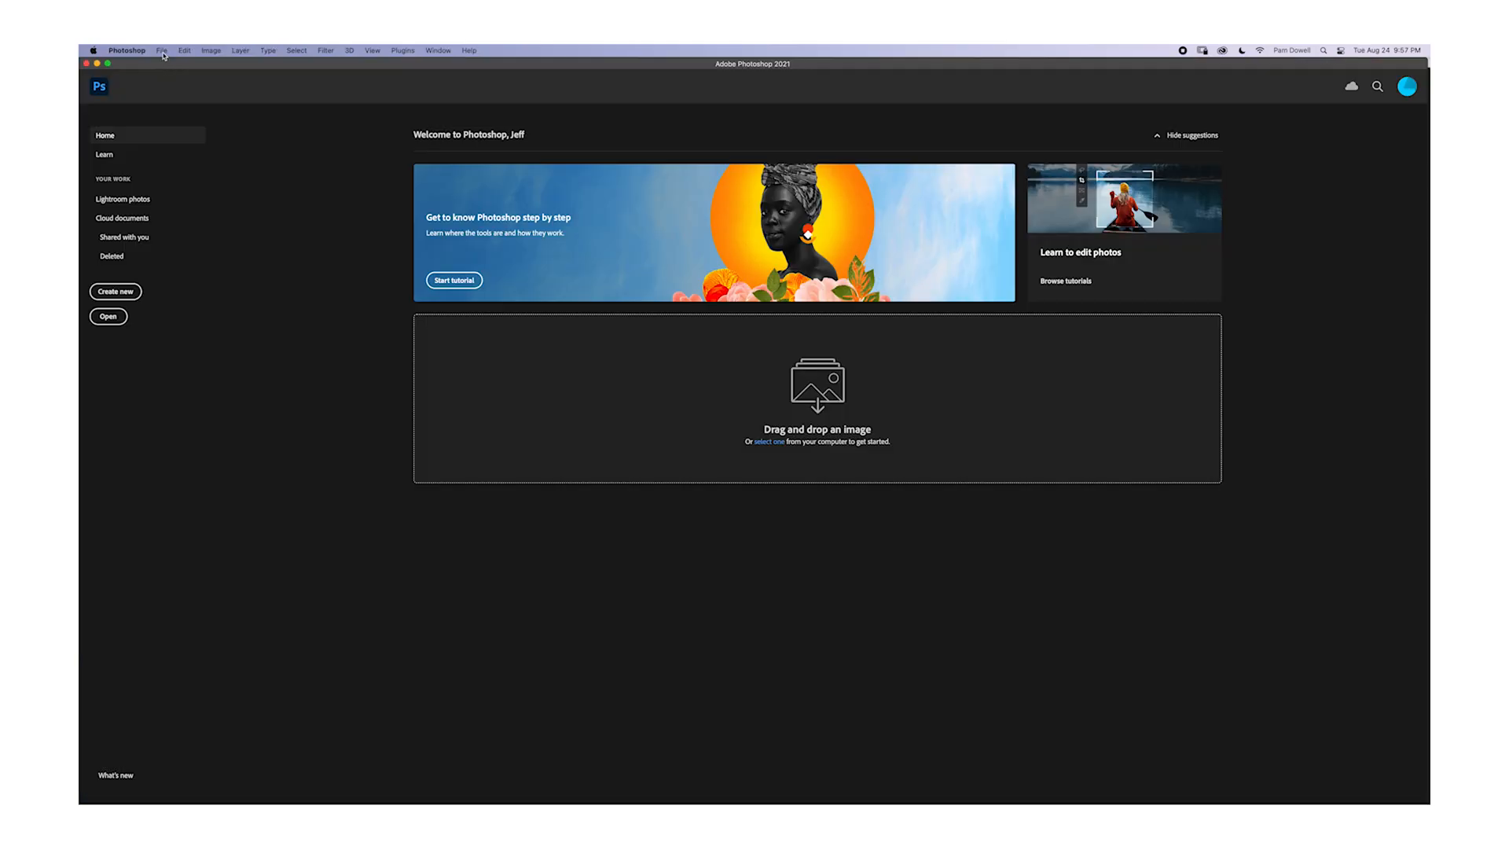
pyautogui.click(162, 52)
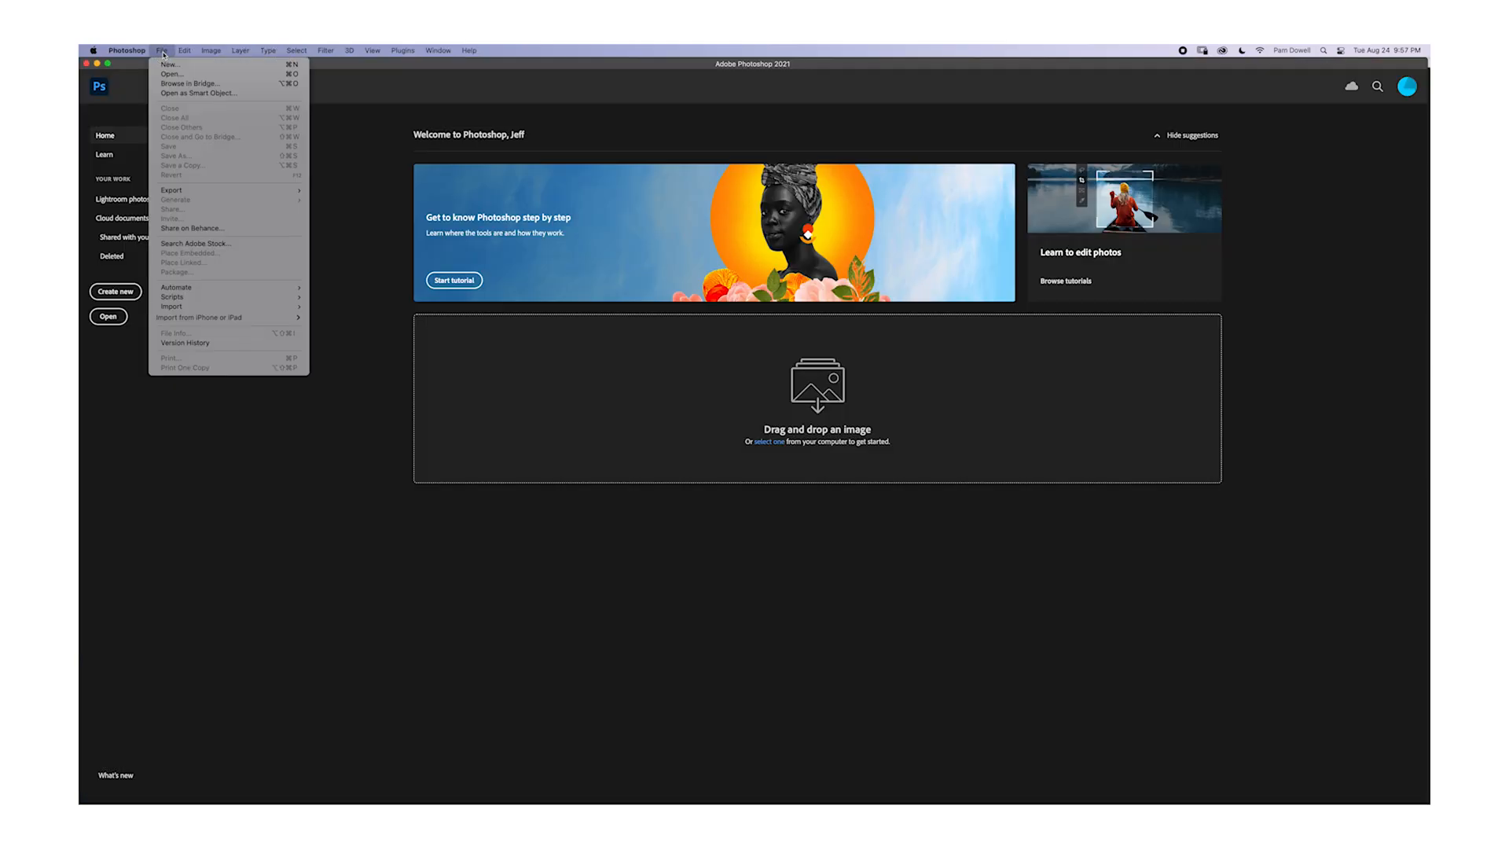
pyautogui.click(164, 76)
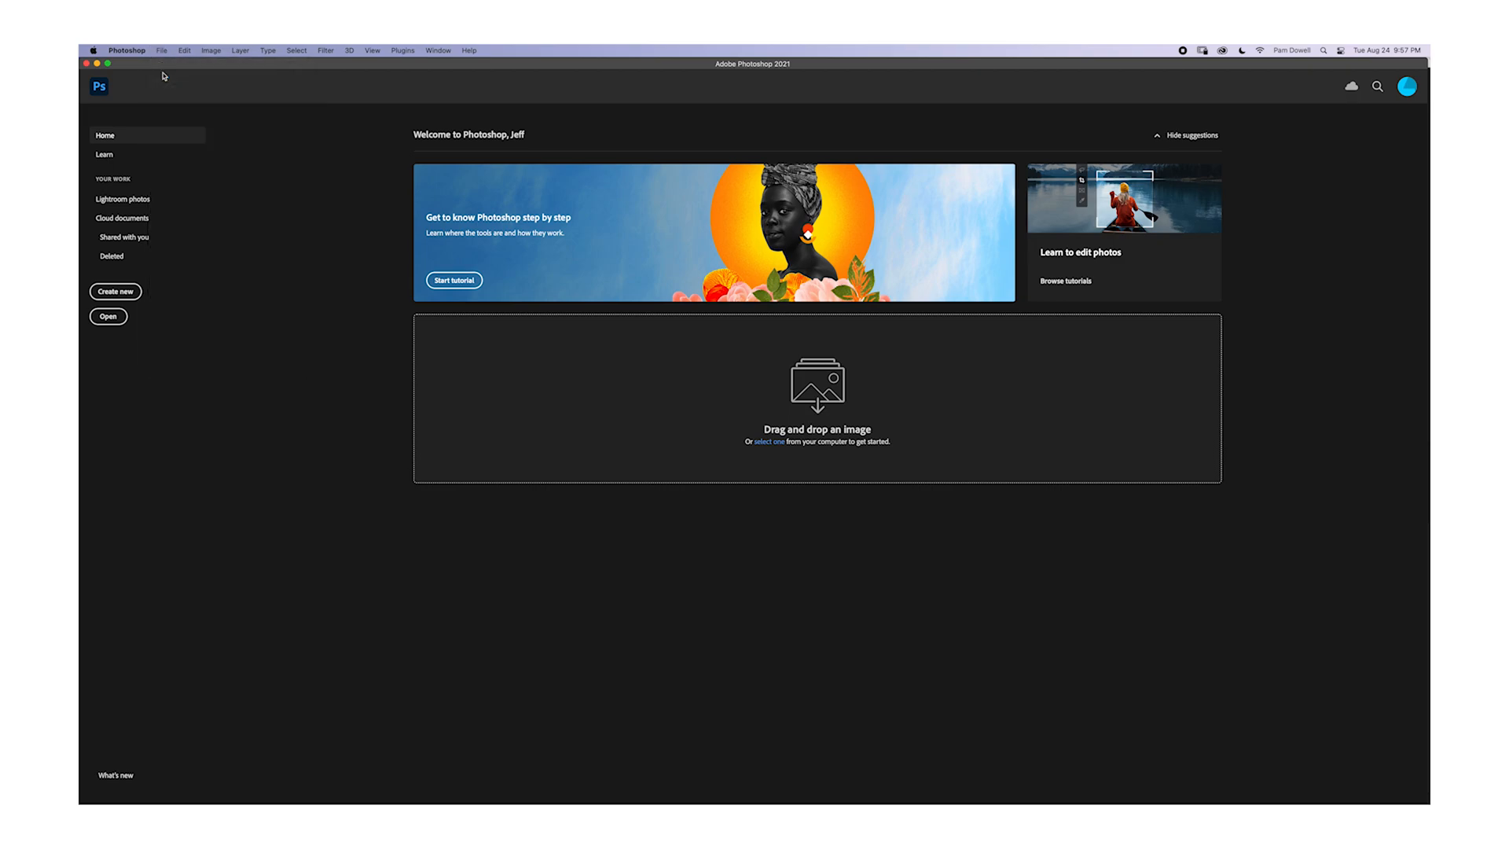
pyautogui.click(758, 155)
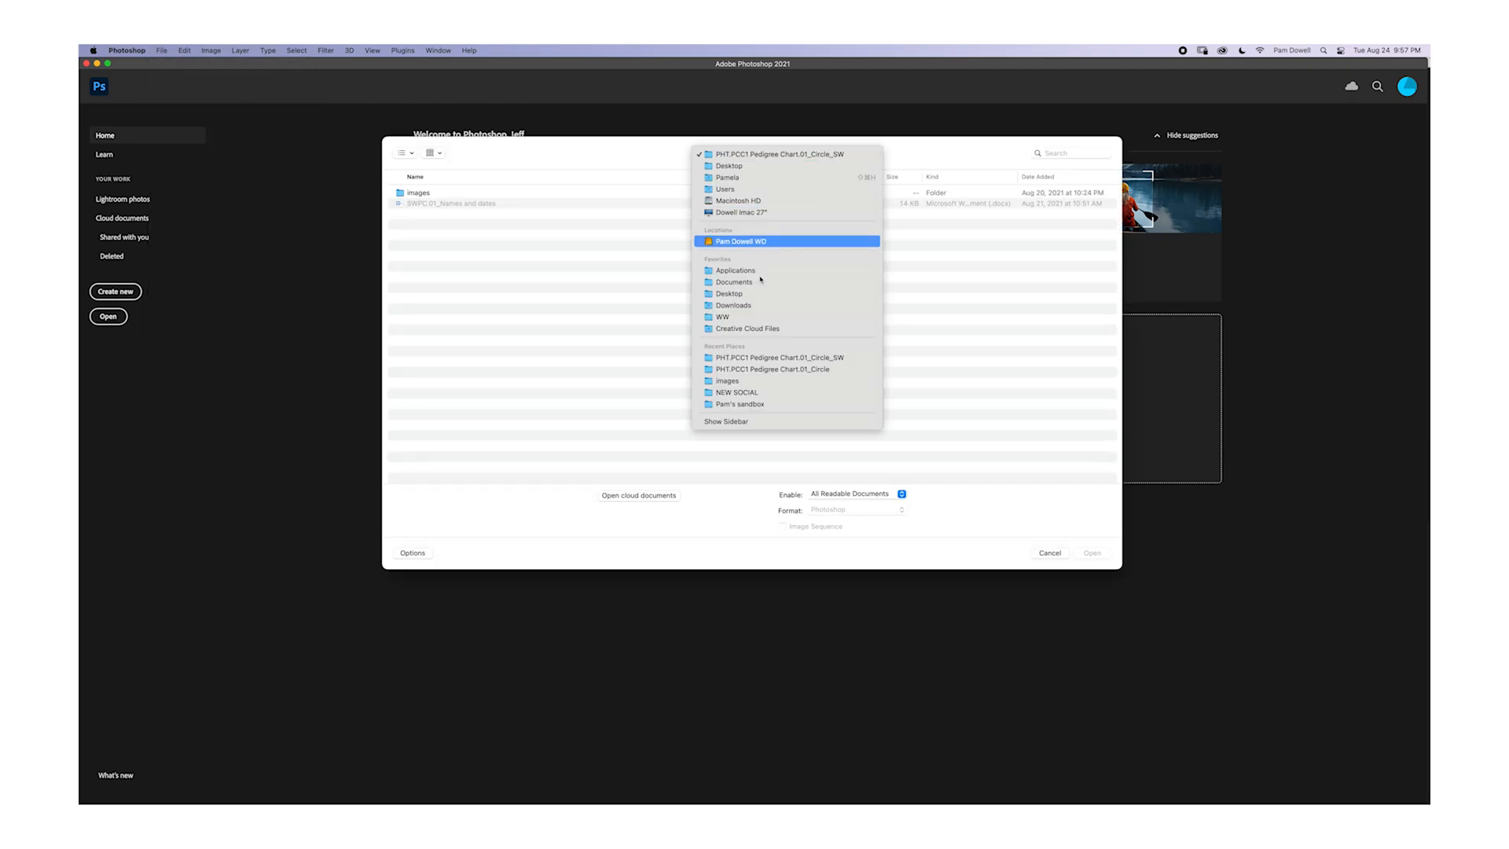
pyautogui.click(776, 376)
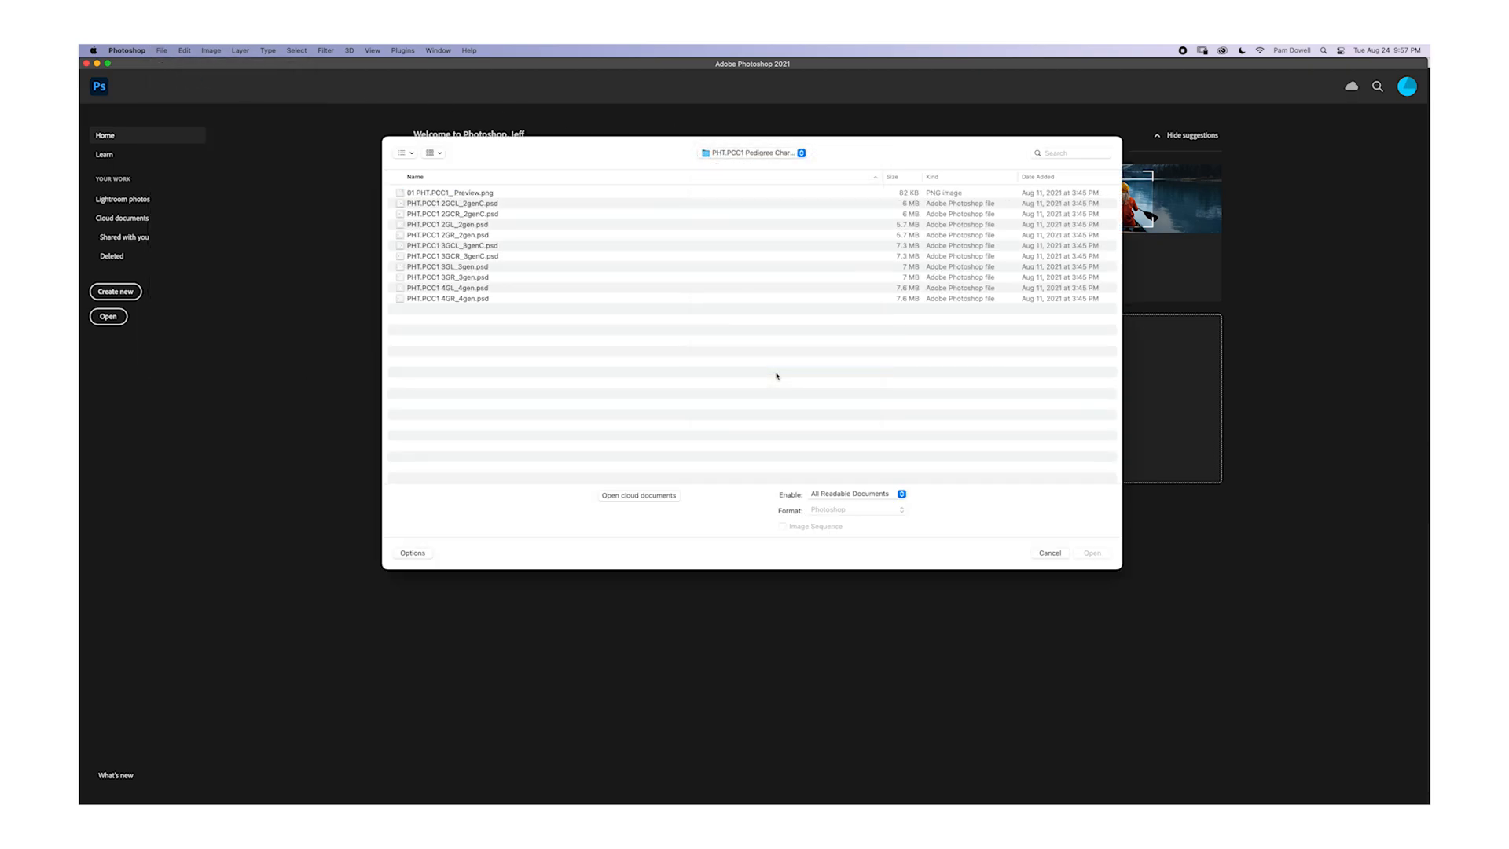
pyautogui.click(458, 299)
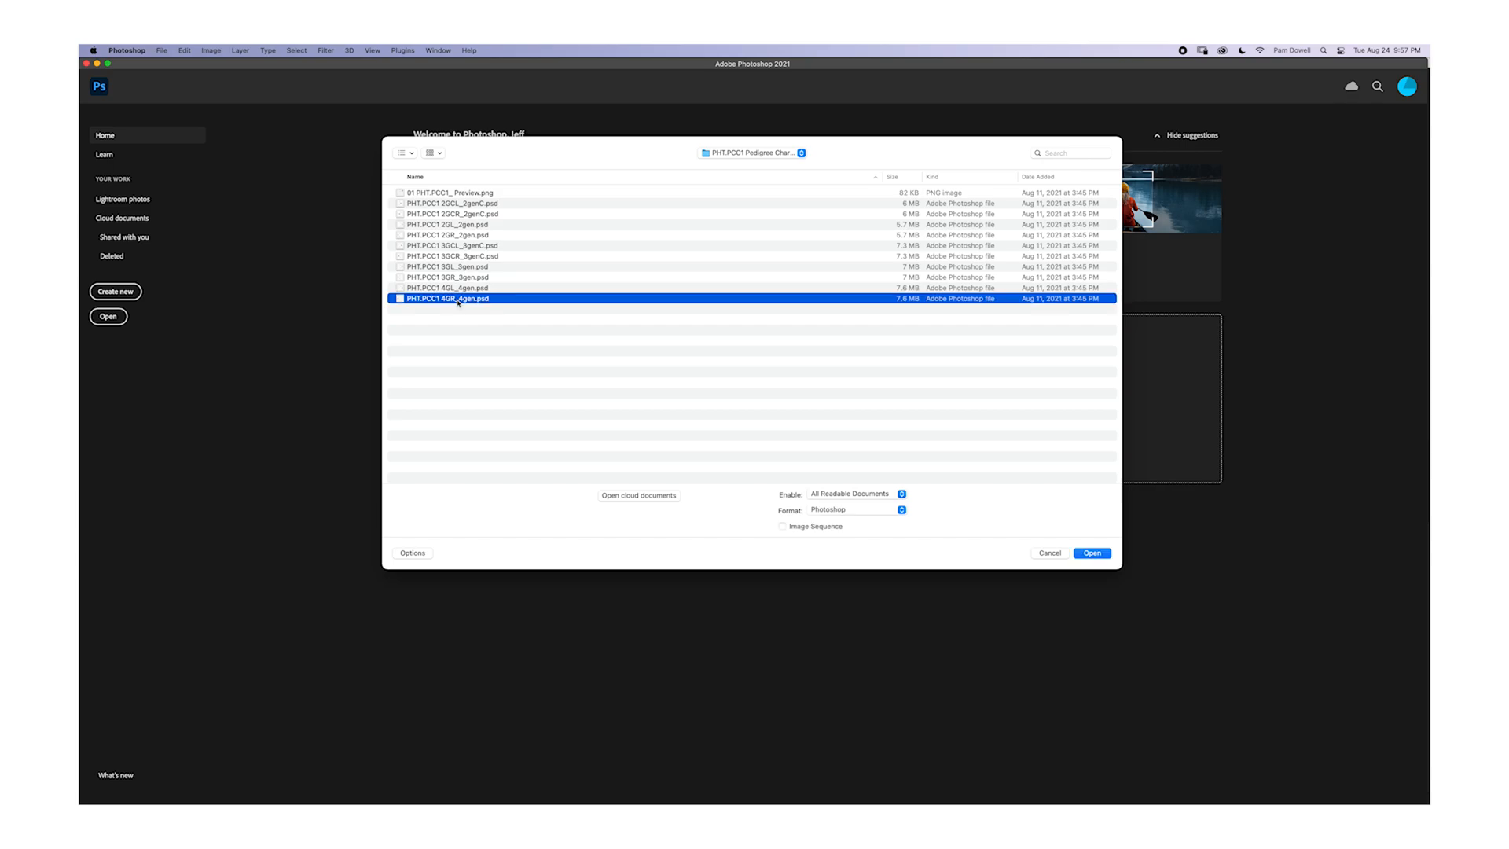
pyautogui.click(1080, 554)
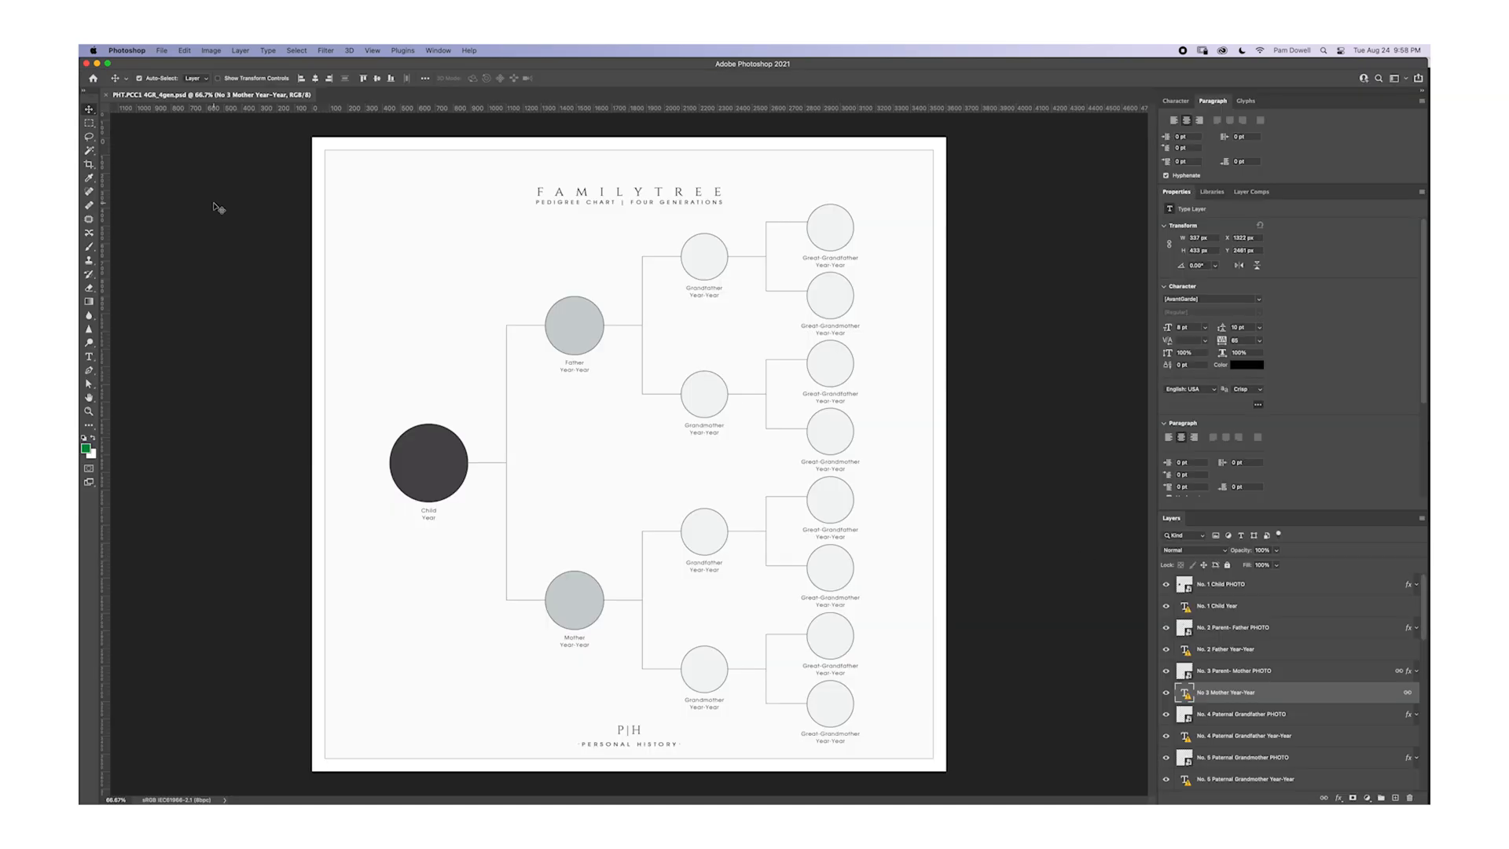
# Save the chart on the computer as PHT.PCC1 4GR_4gen_SW.psd in the PHT.PCC1 Pedigree Chart.01_Circle_SW folder, keeping Maximize Compatibility on
pyautogui.click(163, 50)
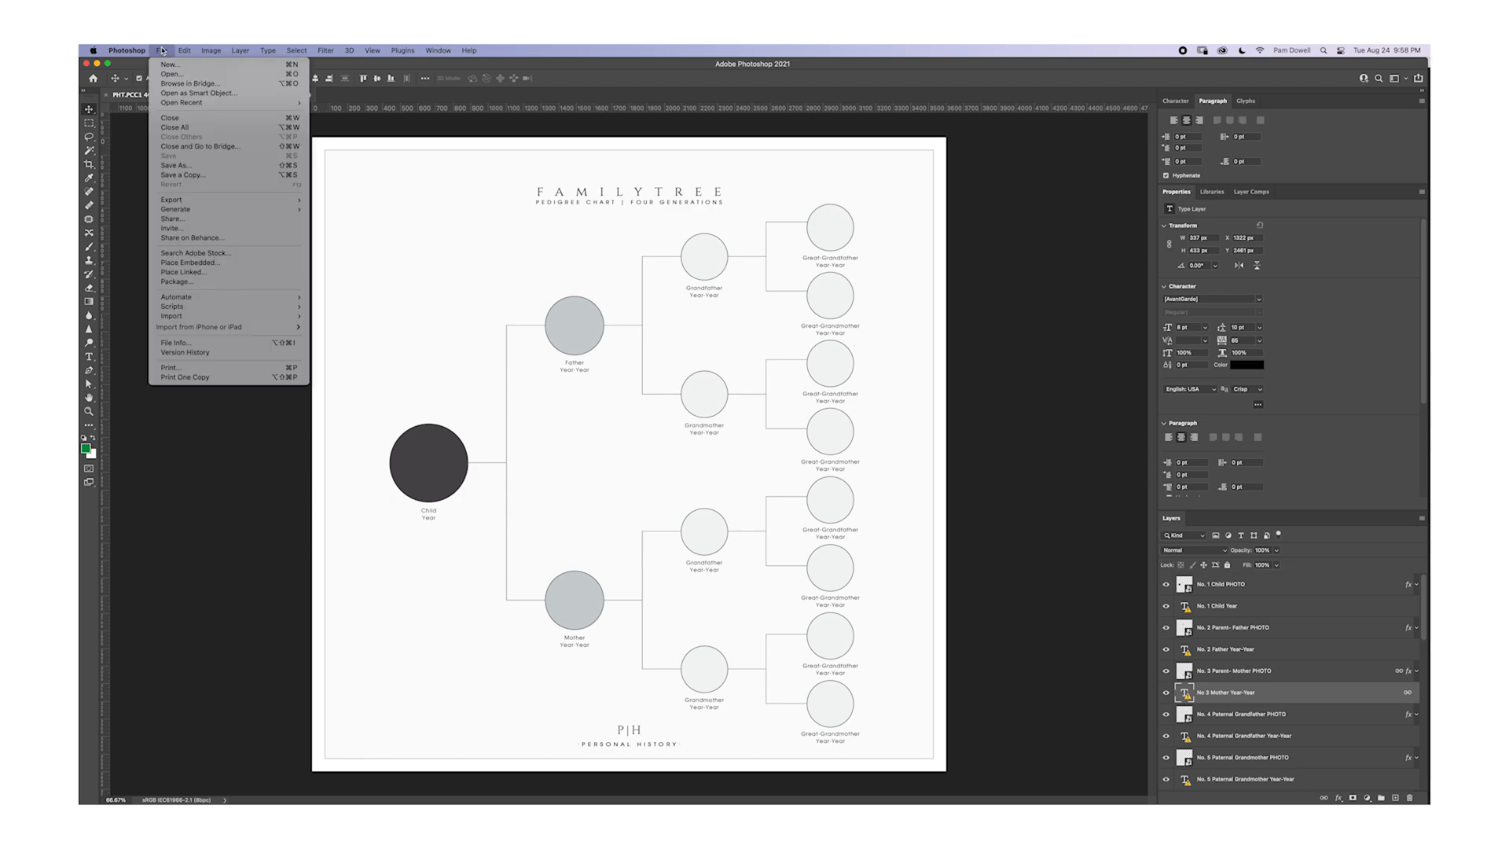
pyautogui.click(167, 165)
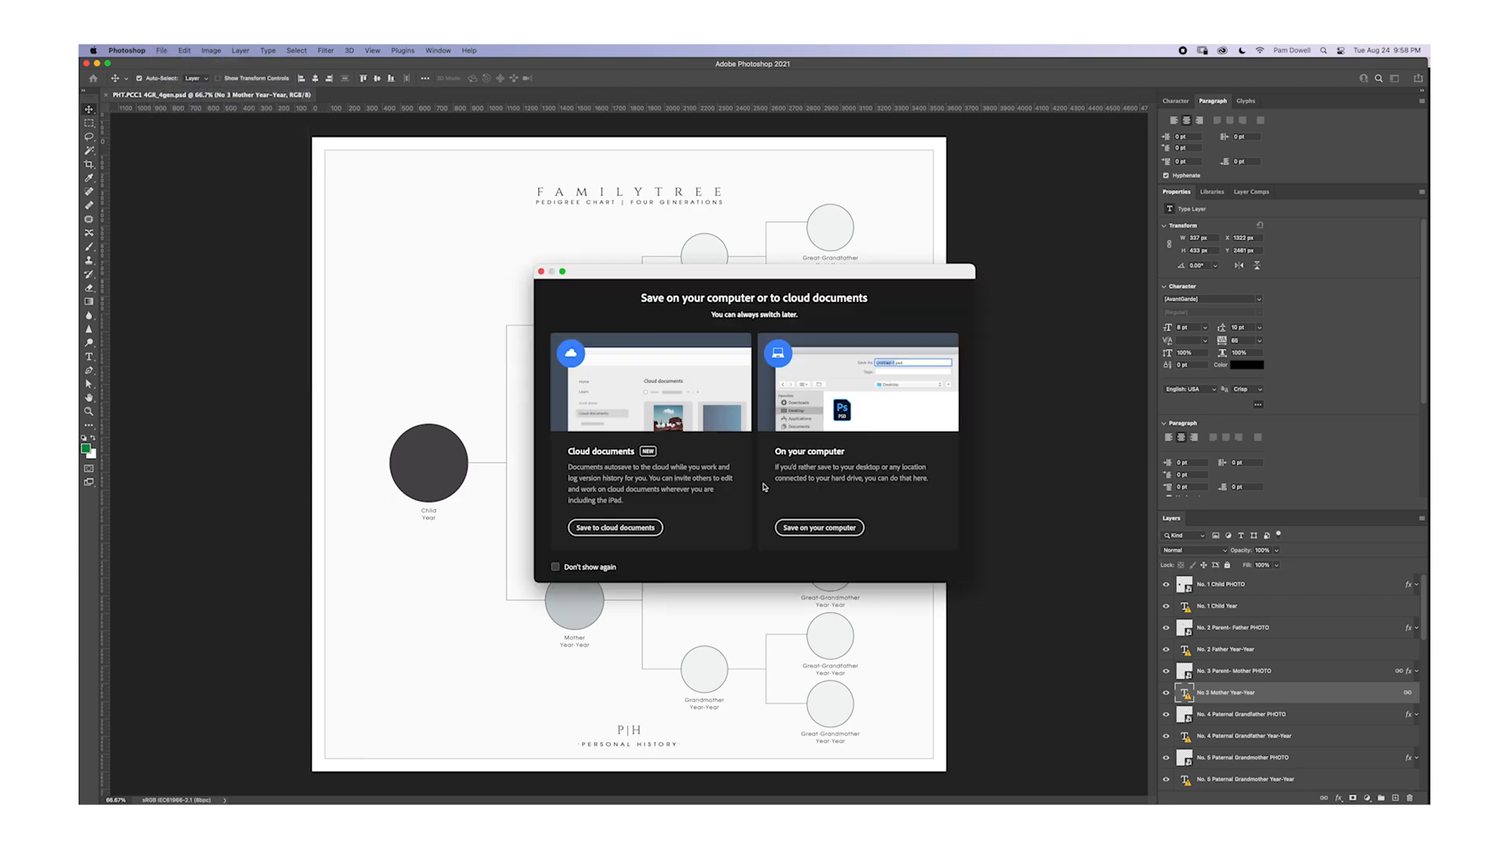
pyautogui.click(802, 528)
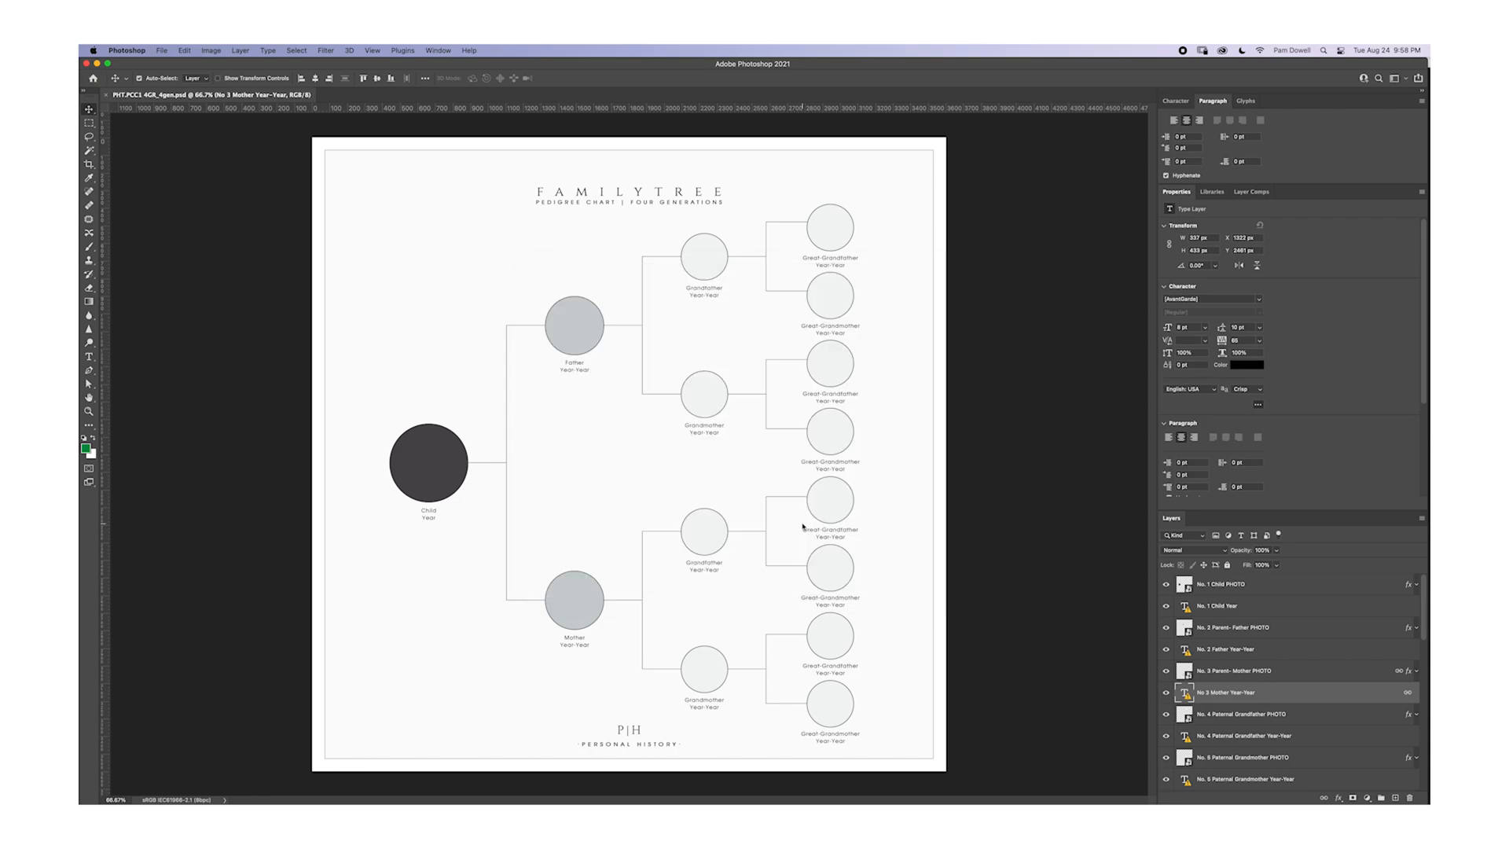
pyautogui.click(751, 190)
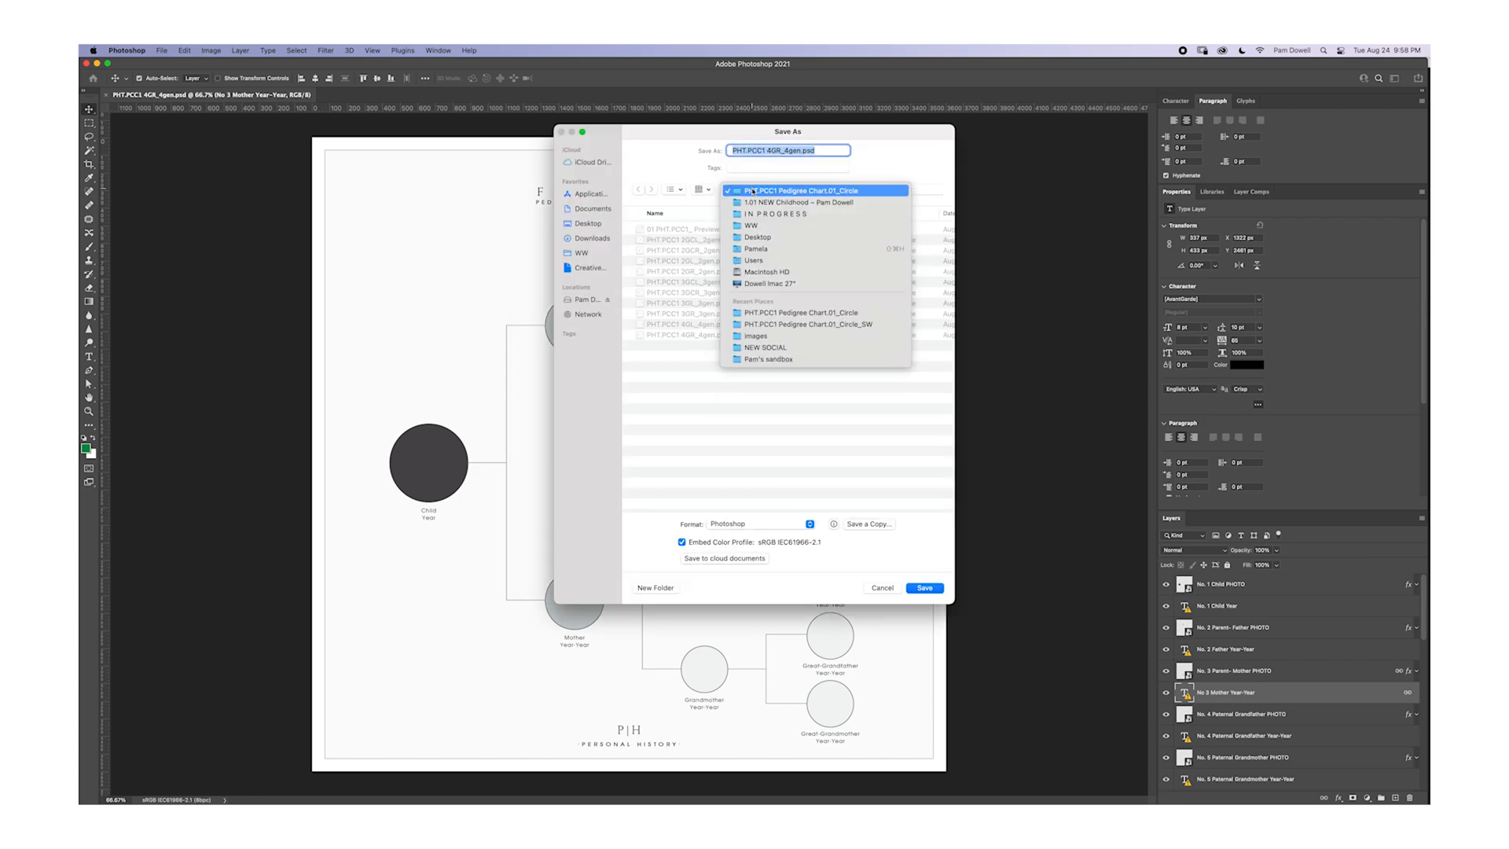
pyautogui.click(836, 324)
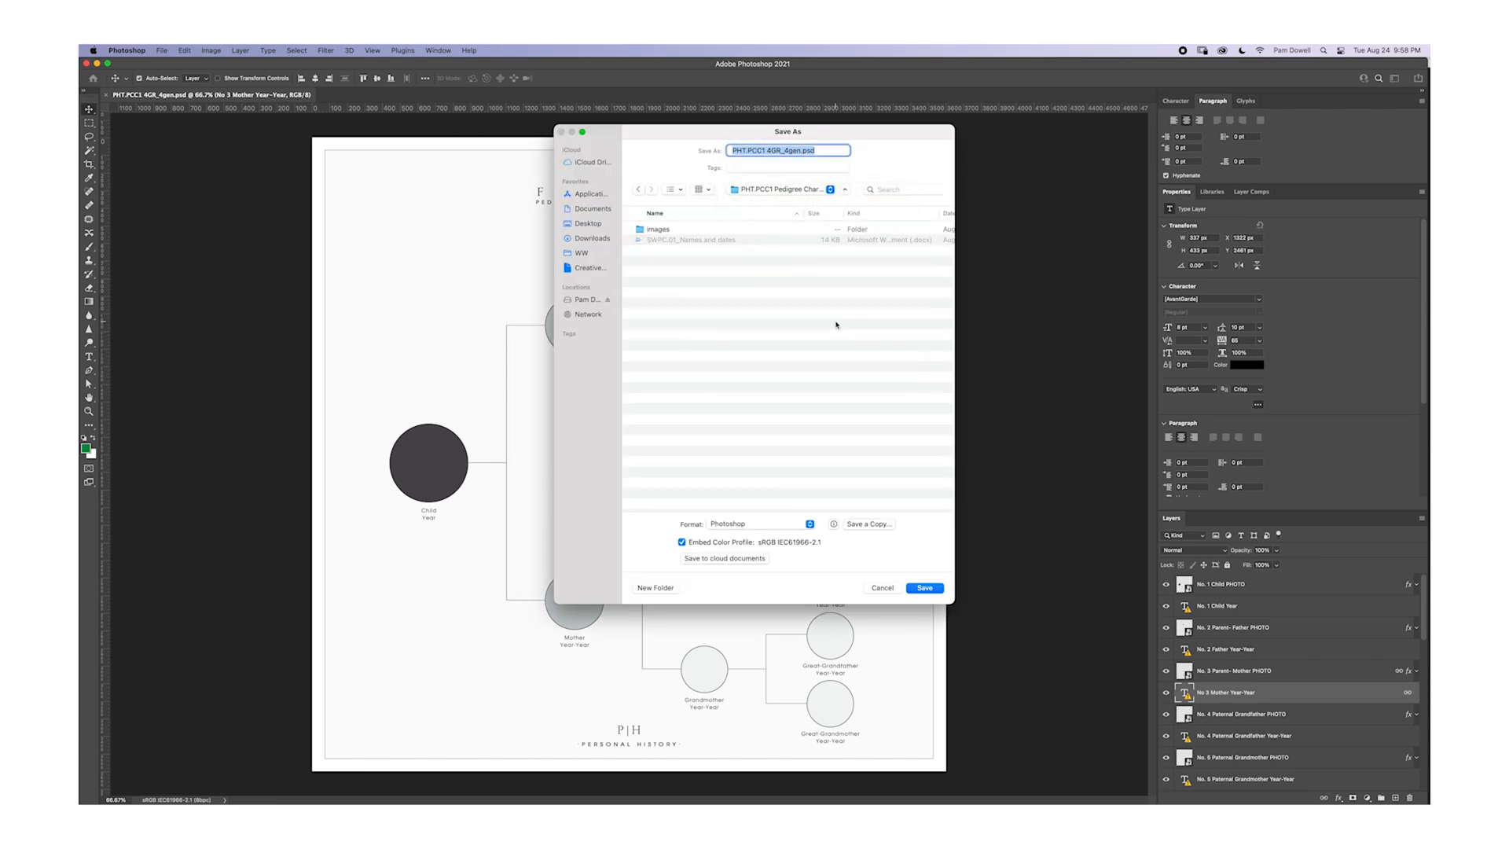
pyautogui.click(801, 150)
pyautogui.write('_SW')
pyautogui.click(923, 588)
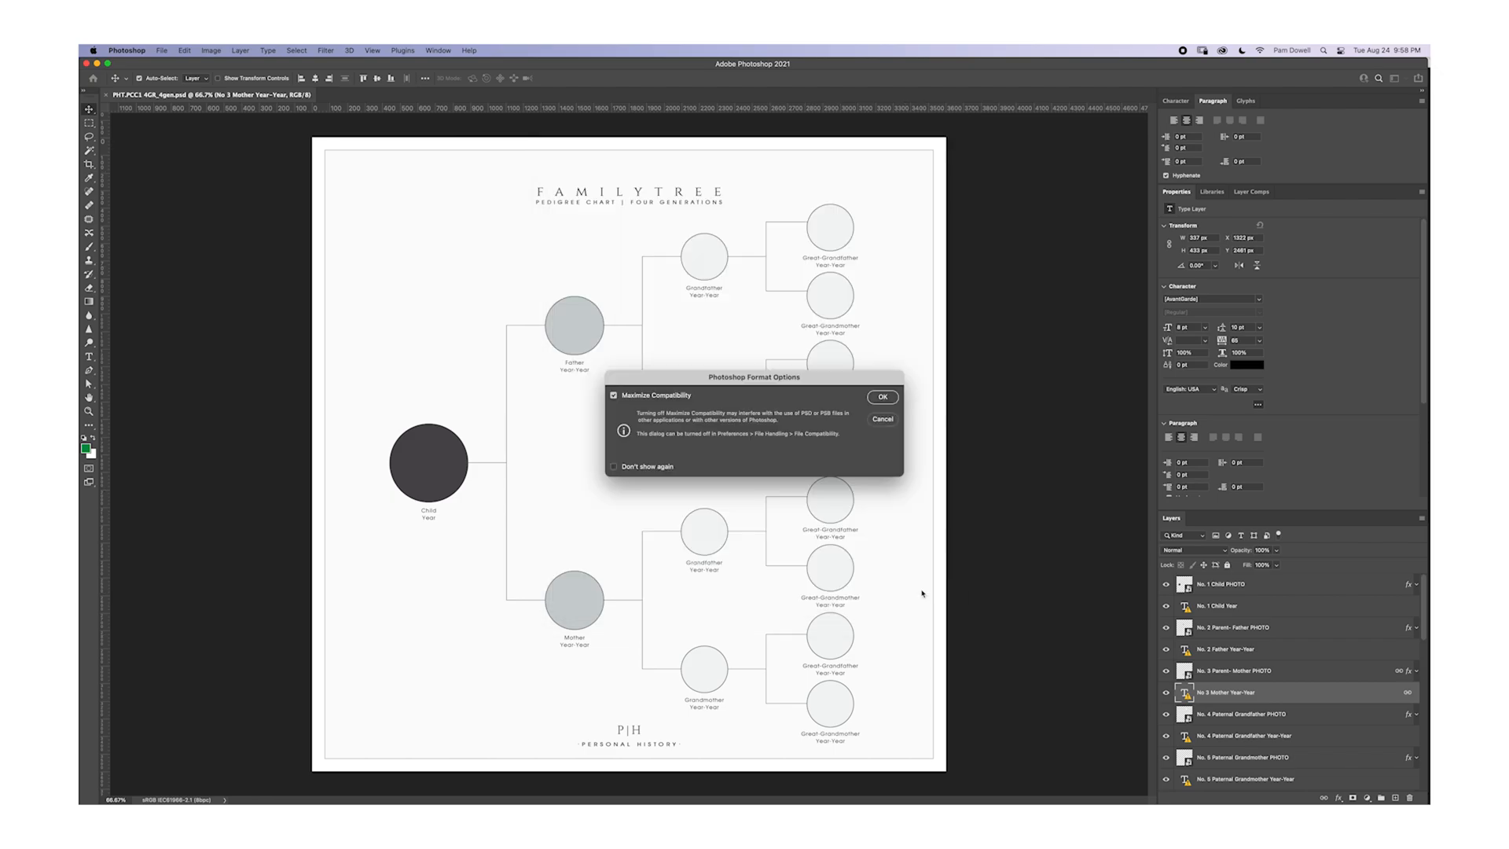
pyautogui.click(882, 398)
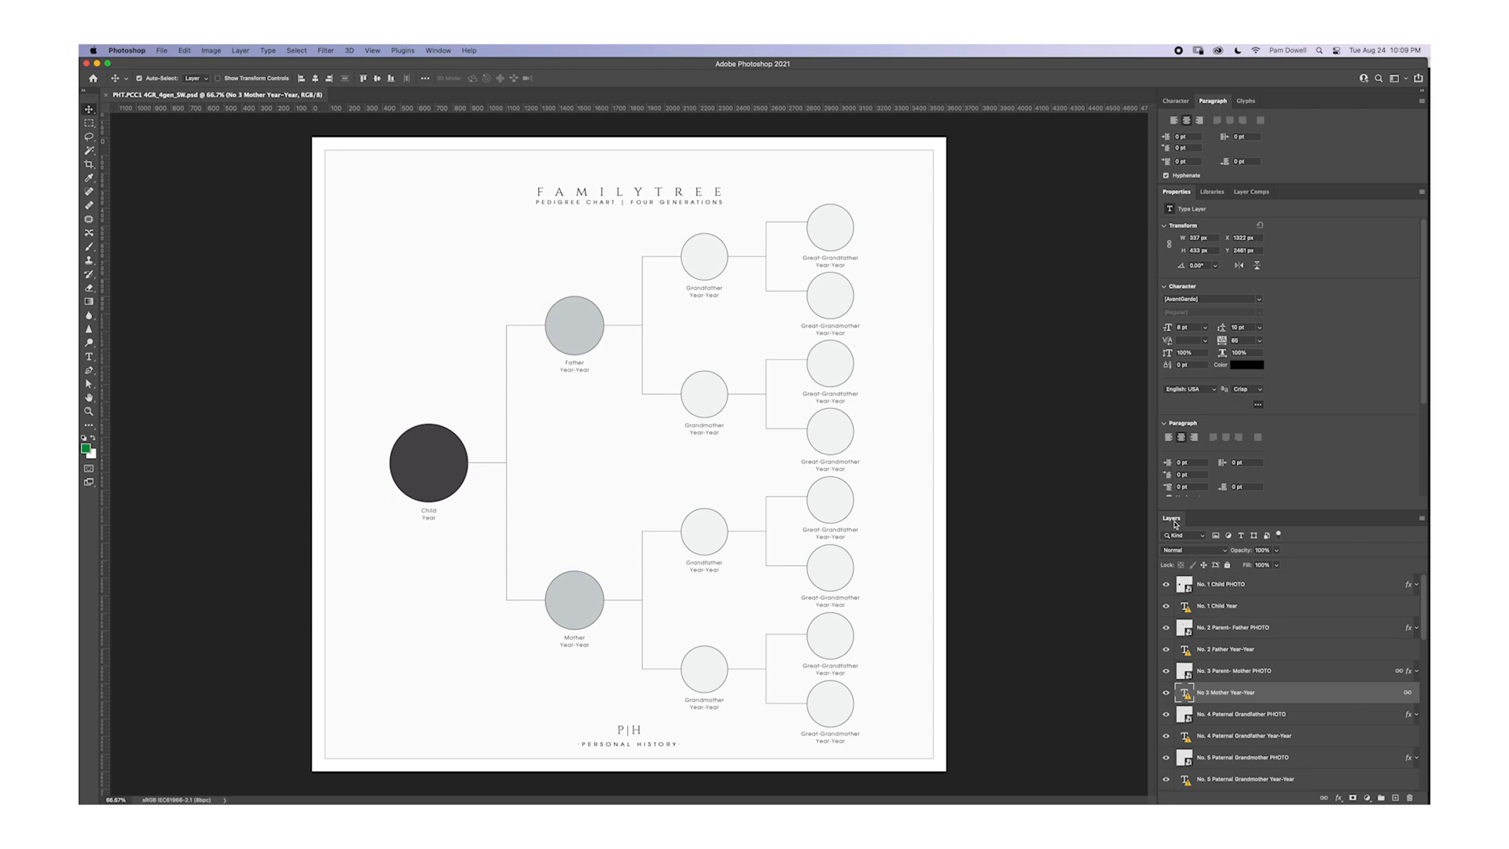
pyautogui.click(439, 51)
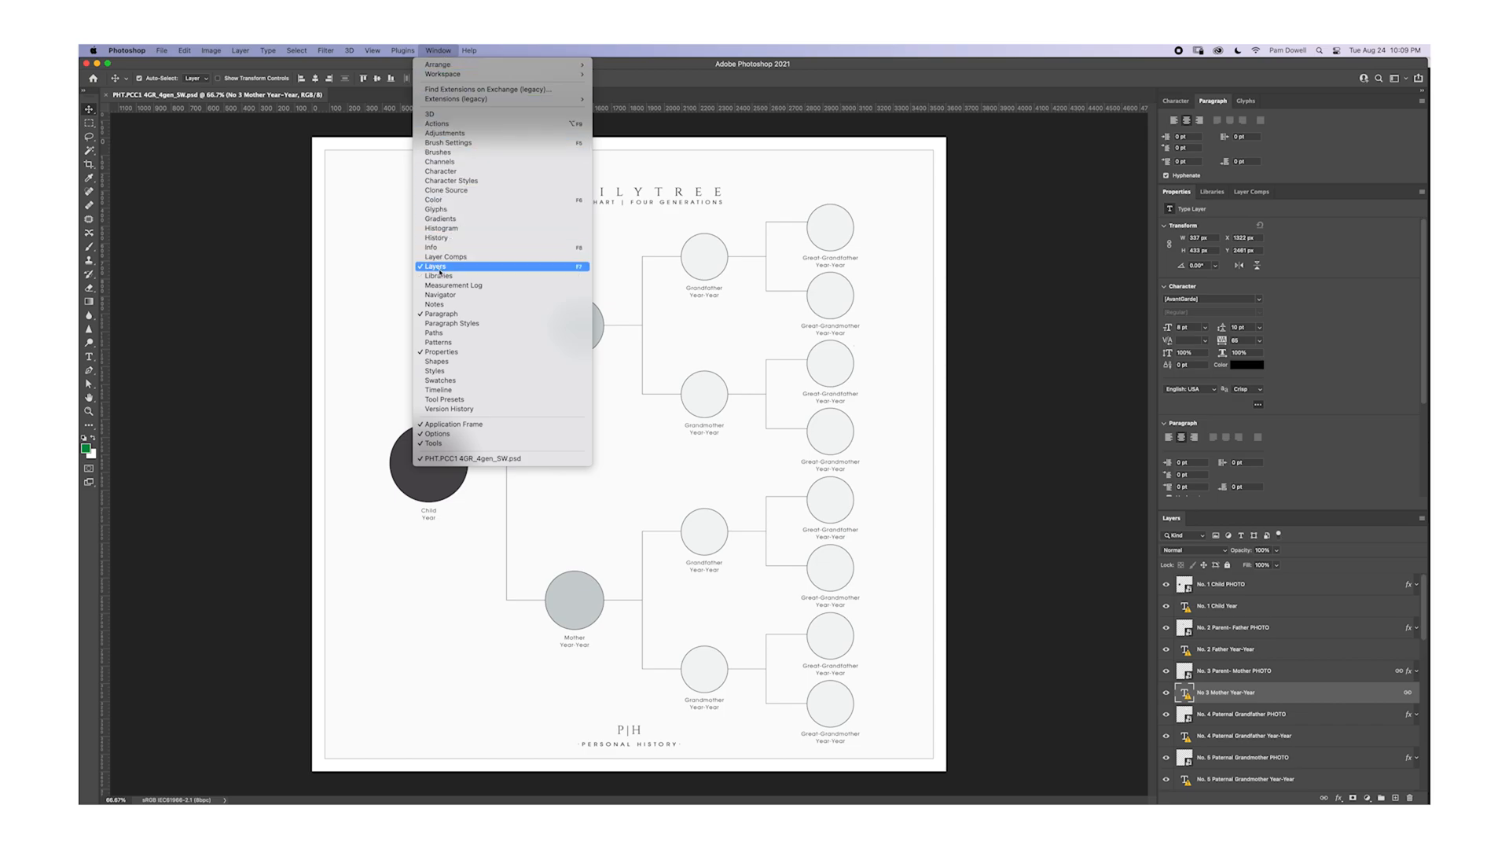
pyautogui.click(996, 271)
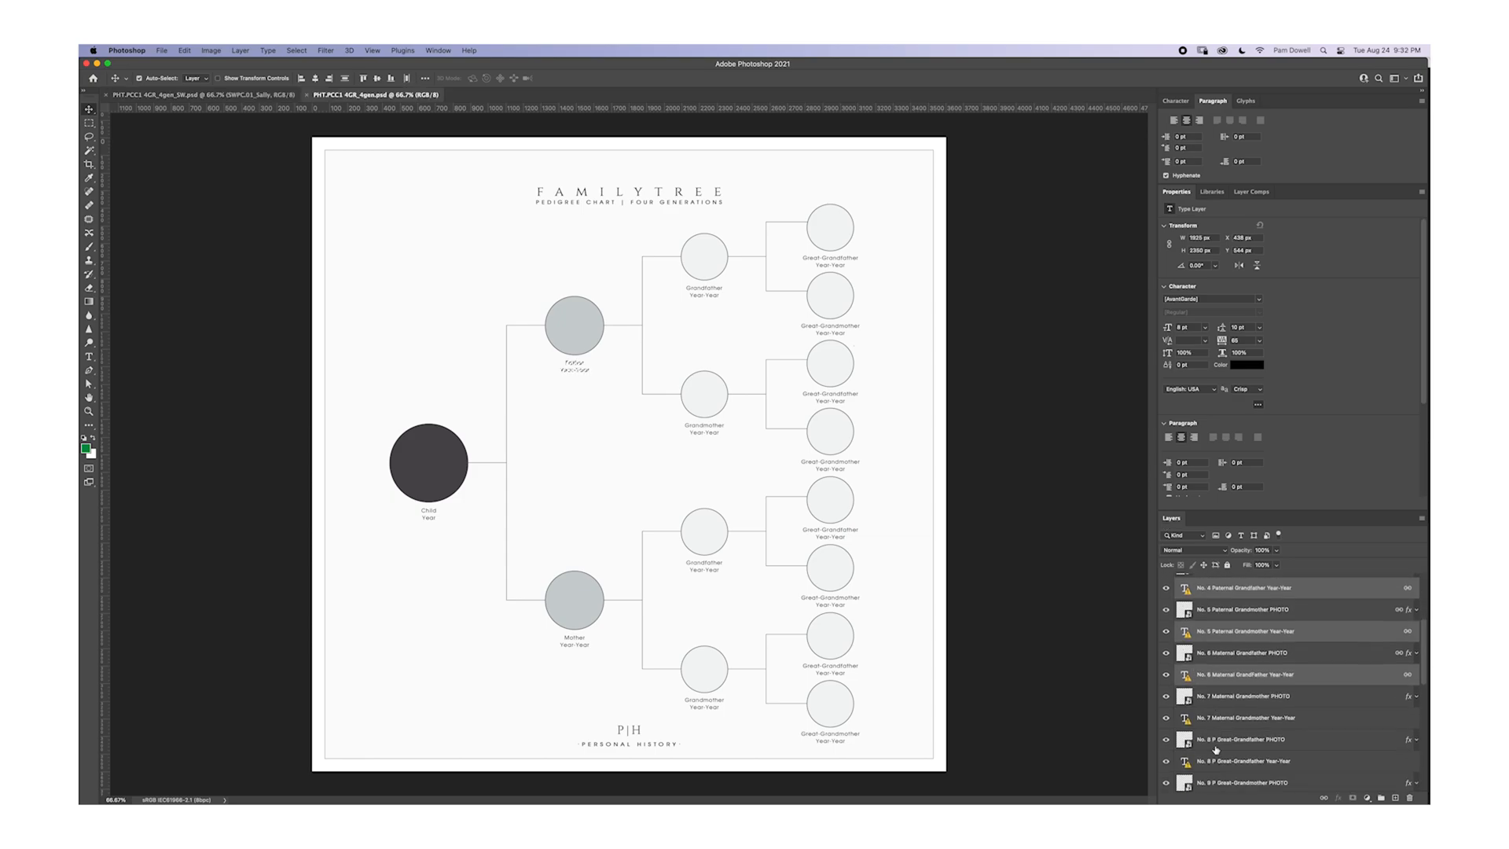
# Add the remaining name-and-year text layers through No. 15 to the selection and set their font to AvantGarde Bk BT Book
pyautogui.click(1199, 709)
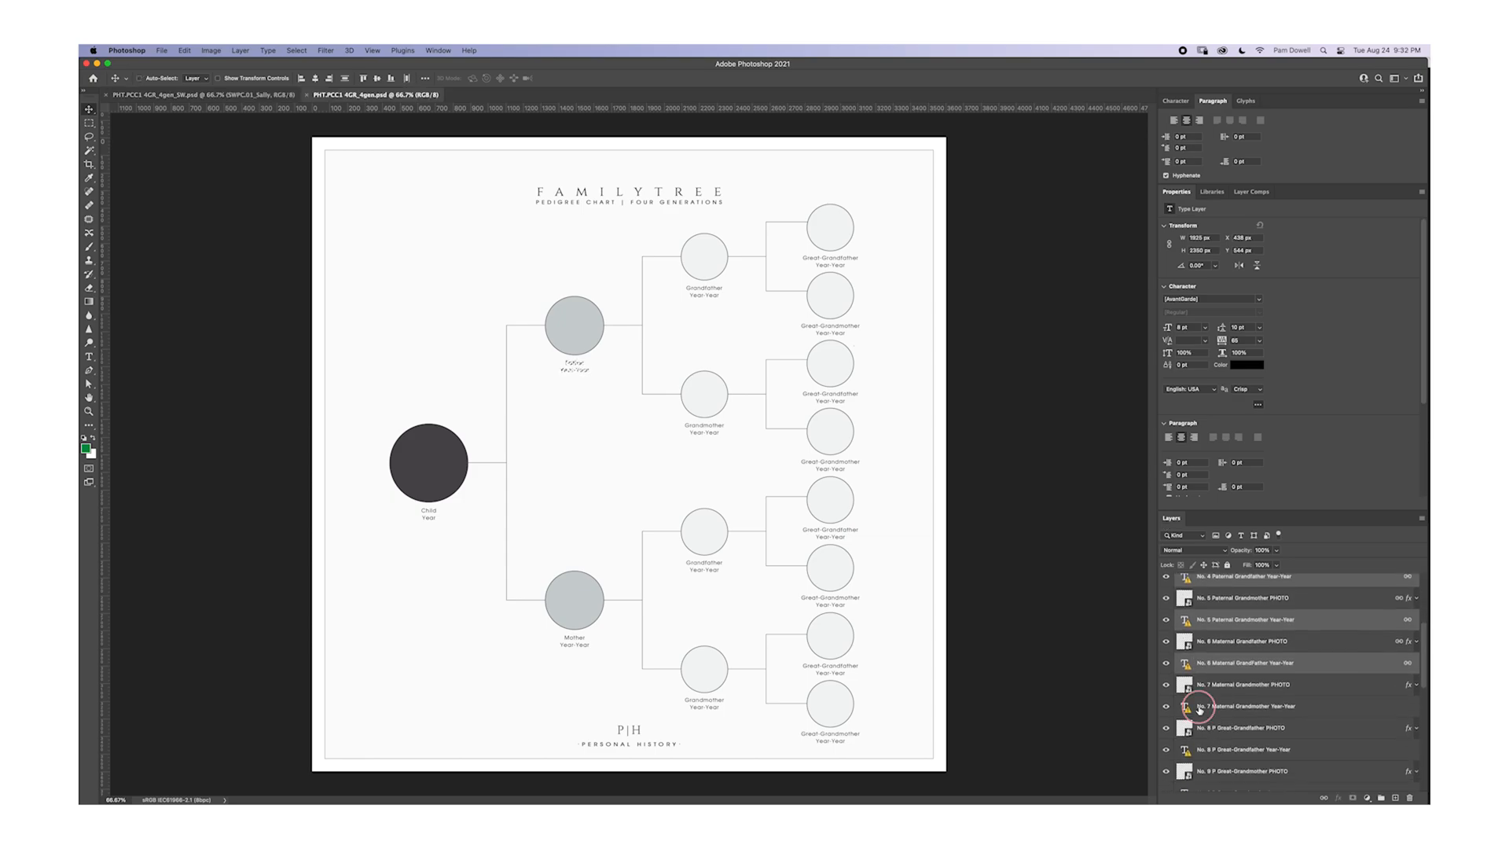
pyautogui.keyDown('super'); pyautogui.click(1209, 749); pyautogui.keyUp('super')
pyautogui.scroll(-4, 1208, 752)
pyautogui.scroll(-5, 1206, 739)
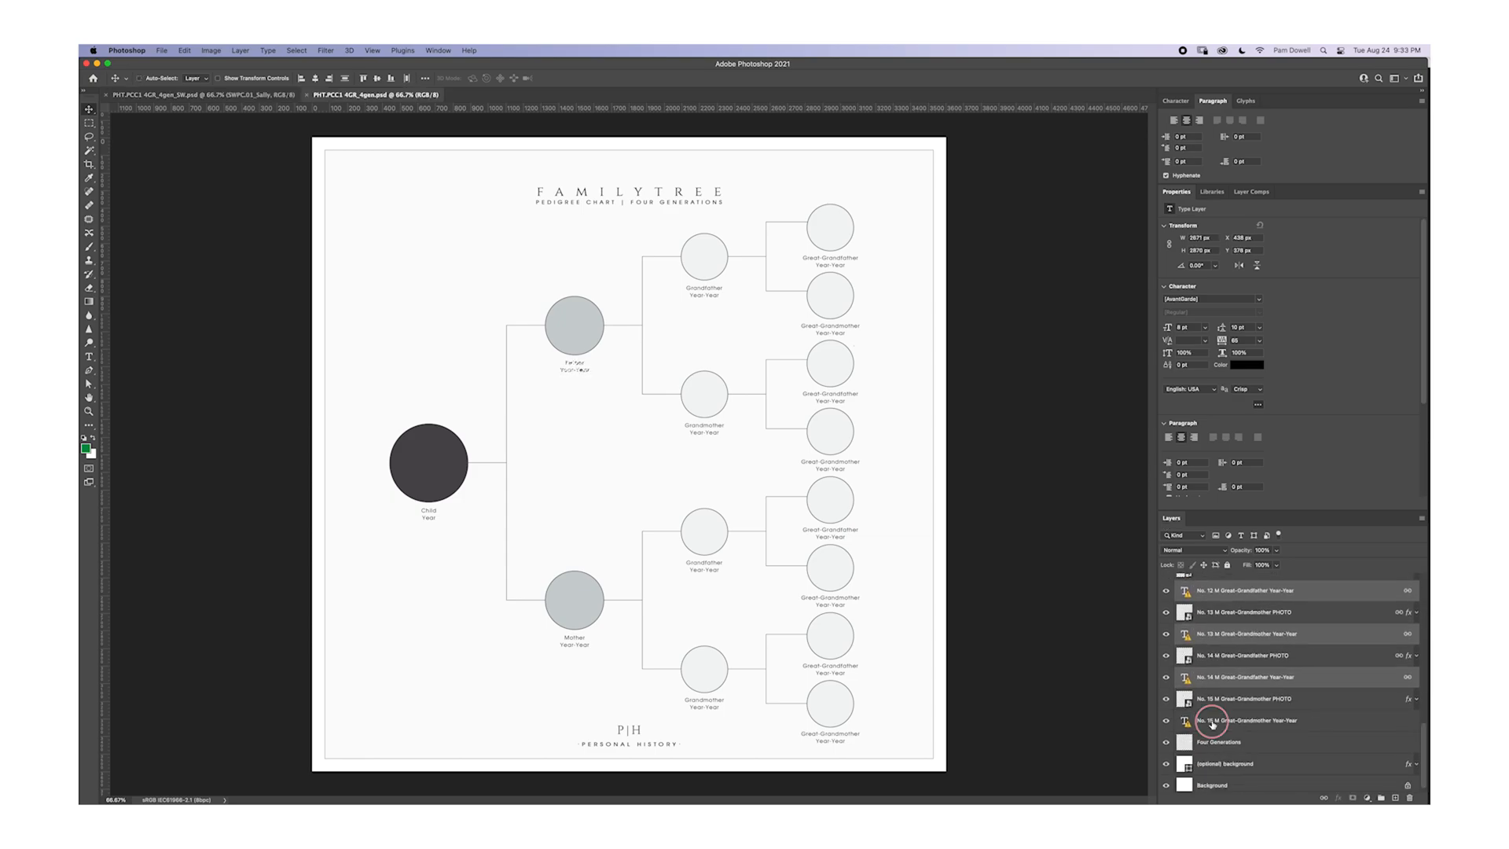
pyautogui.keyDown('super'); pyautogui.click(1242, 720); pyautogui.keyUp('super')
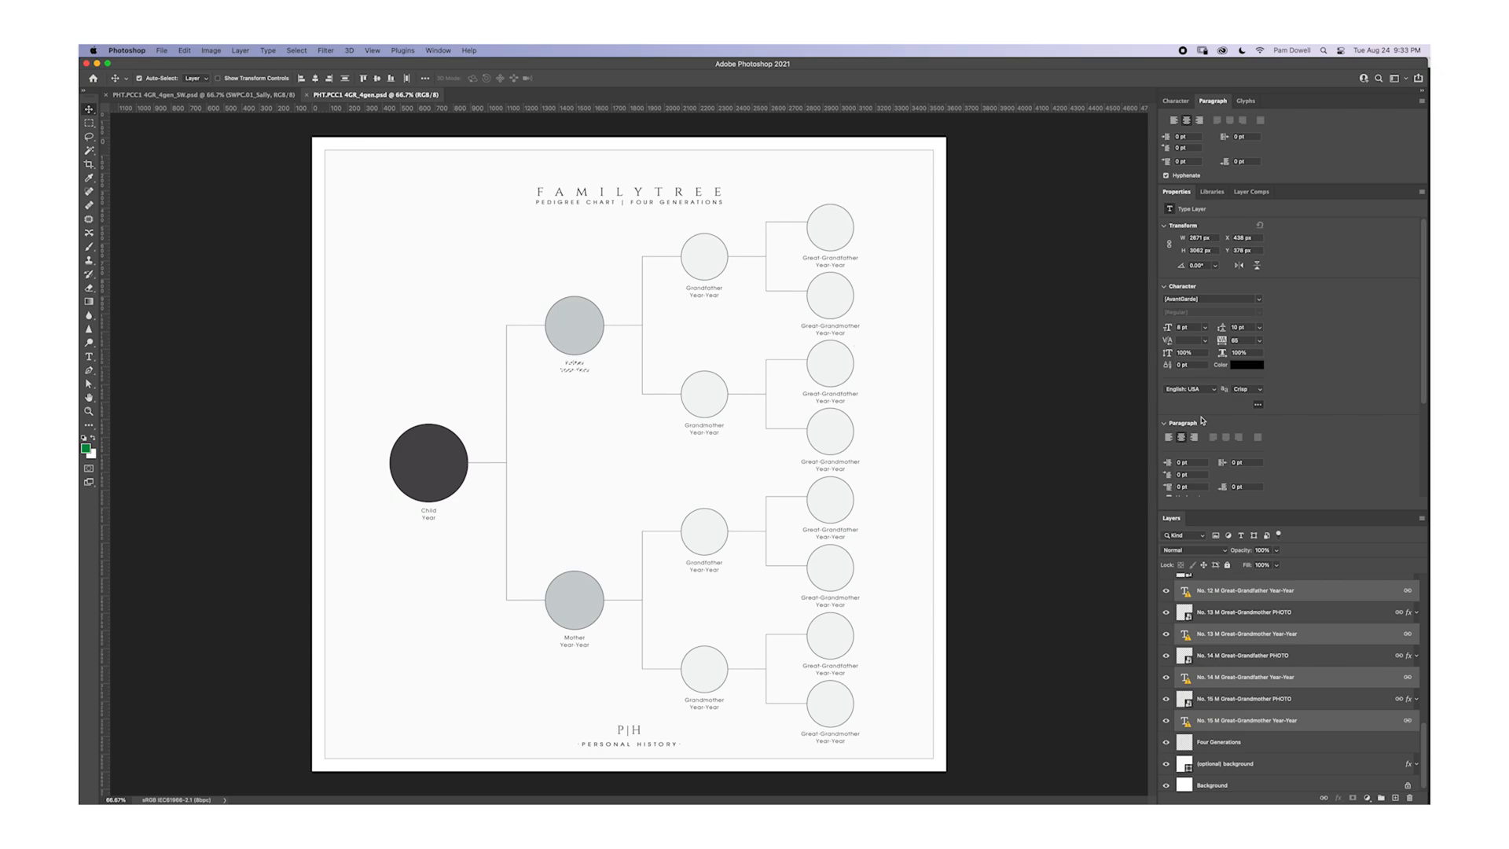
pyautogui.click(1258, 302)
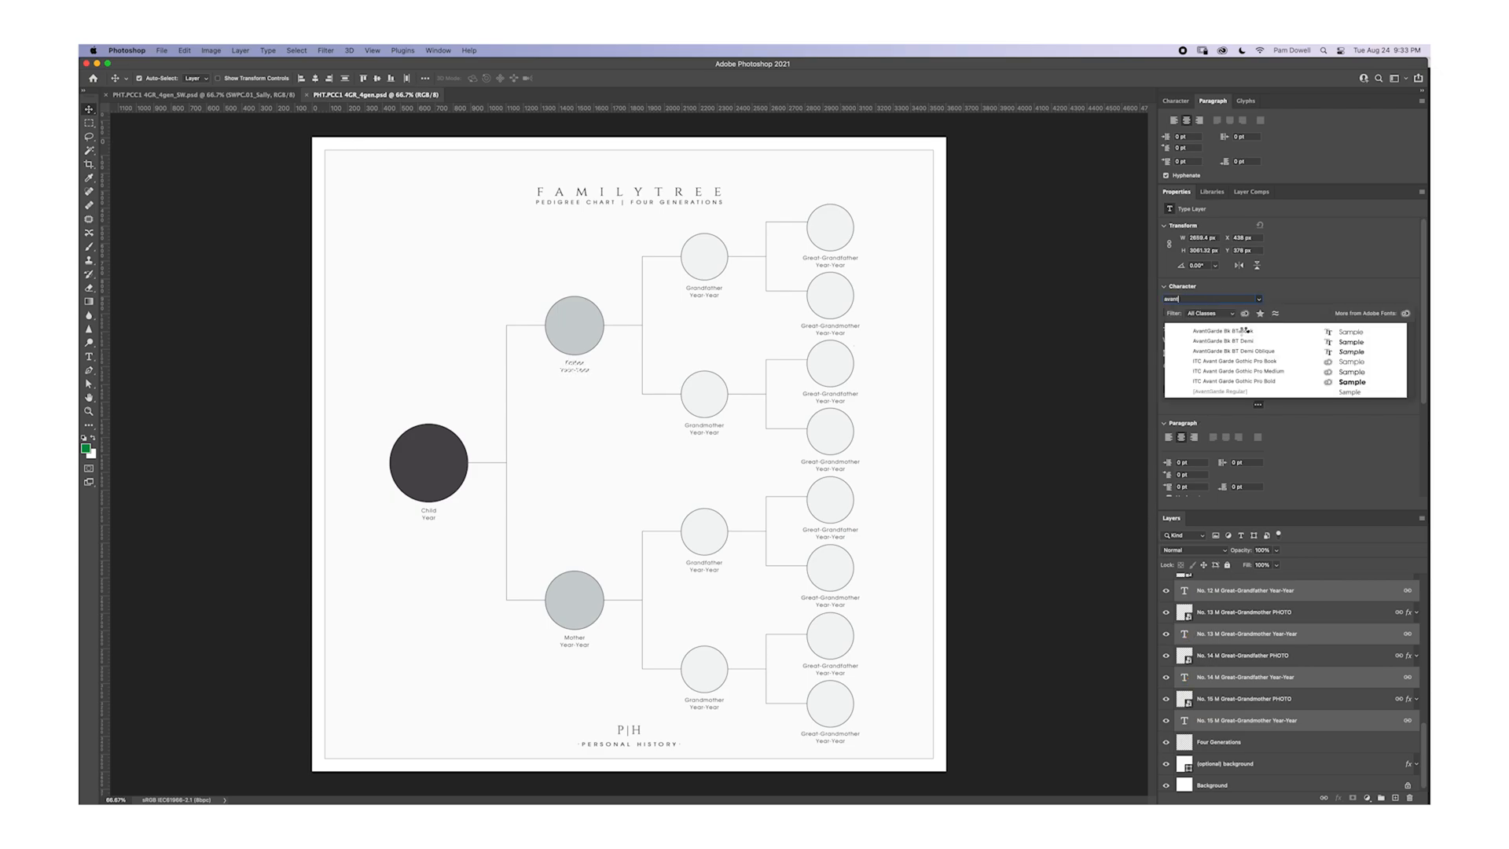
pyautogui.click(1244, 334)
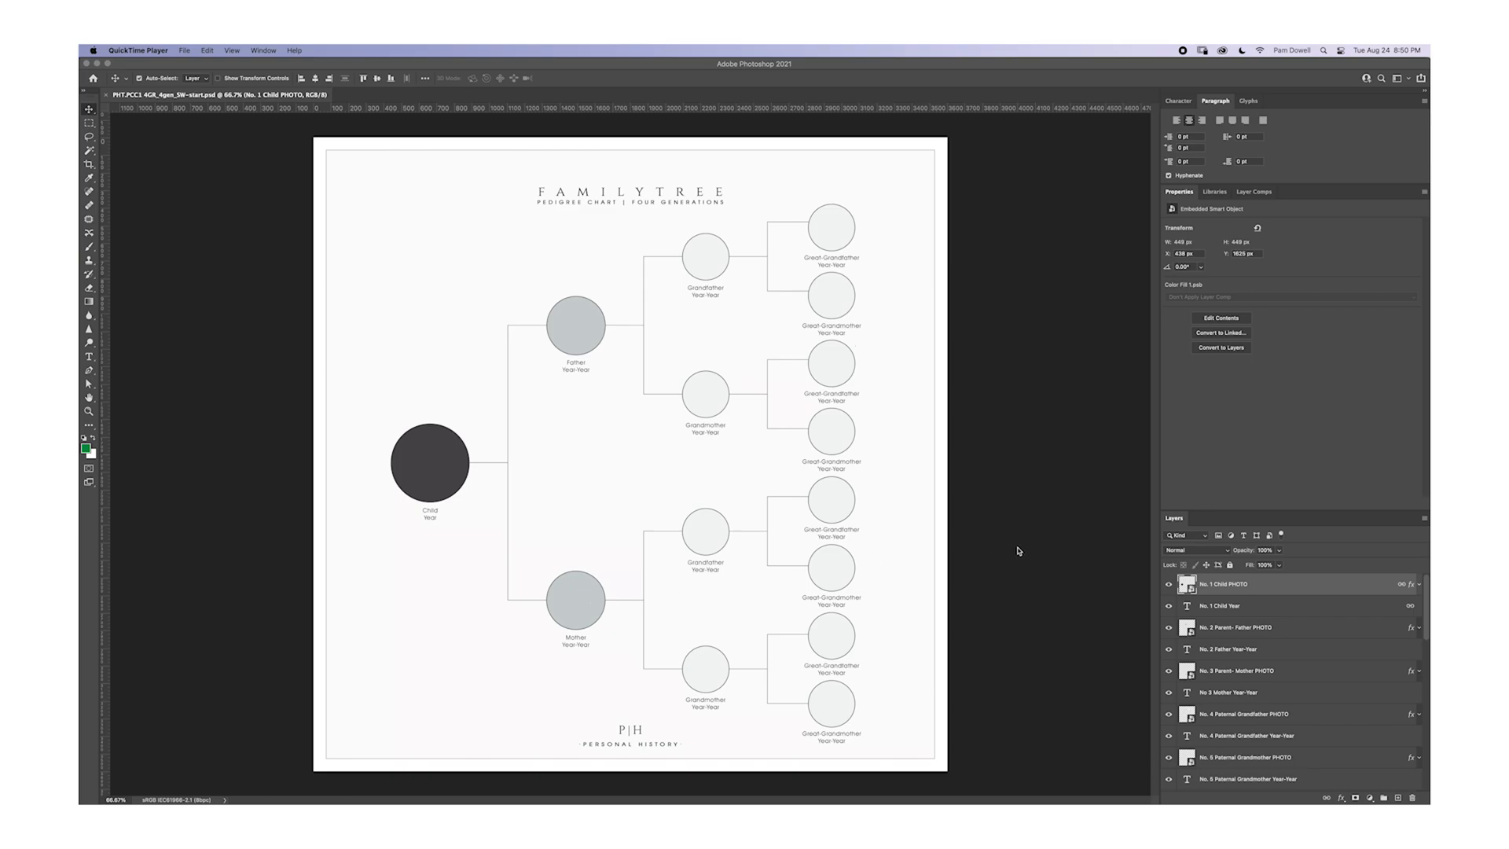
# Place the SWPC.01 photo as a linked image above the No. 1 Child PHOTO layer and position it over the child's circle
pyautogui.click(1202, 590)
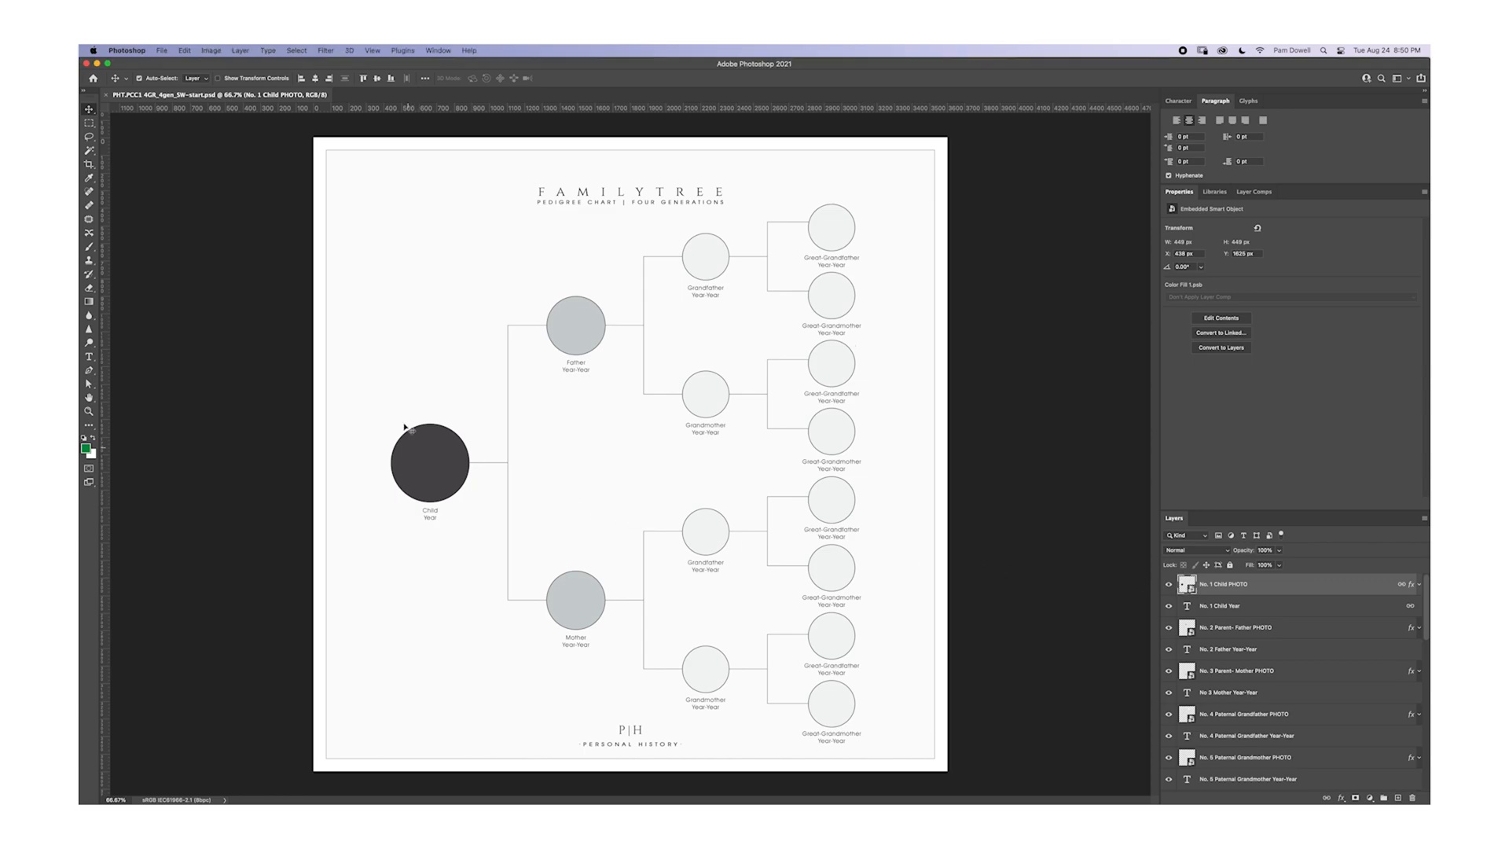
pyautogui.click(161, 51)
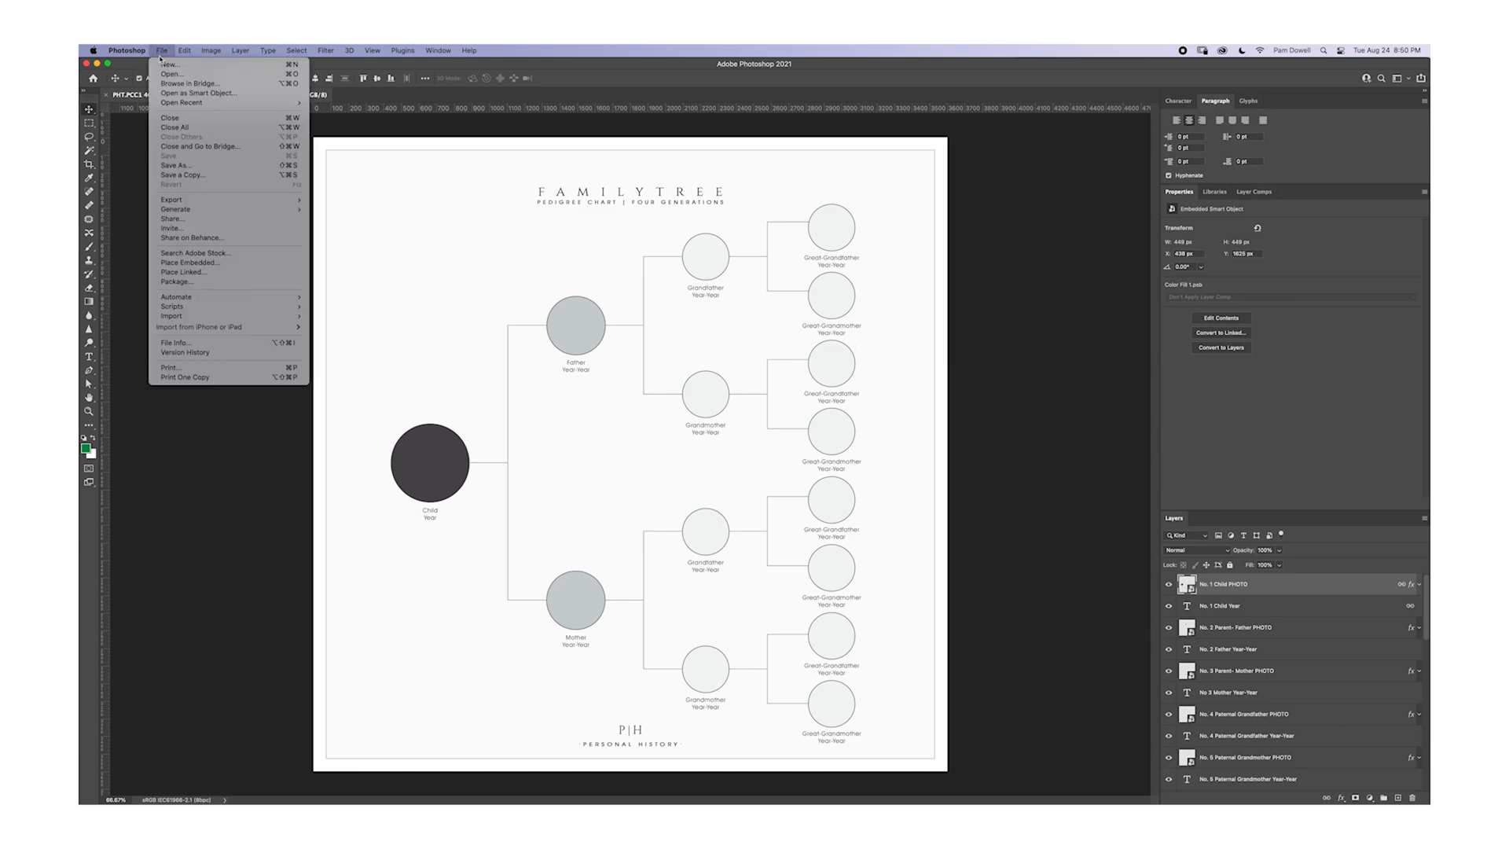
pyautogui.click(192, 273)
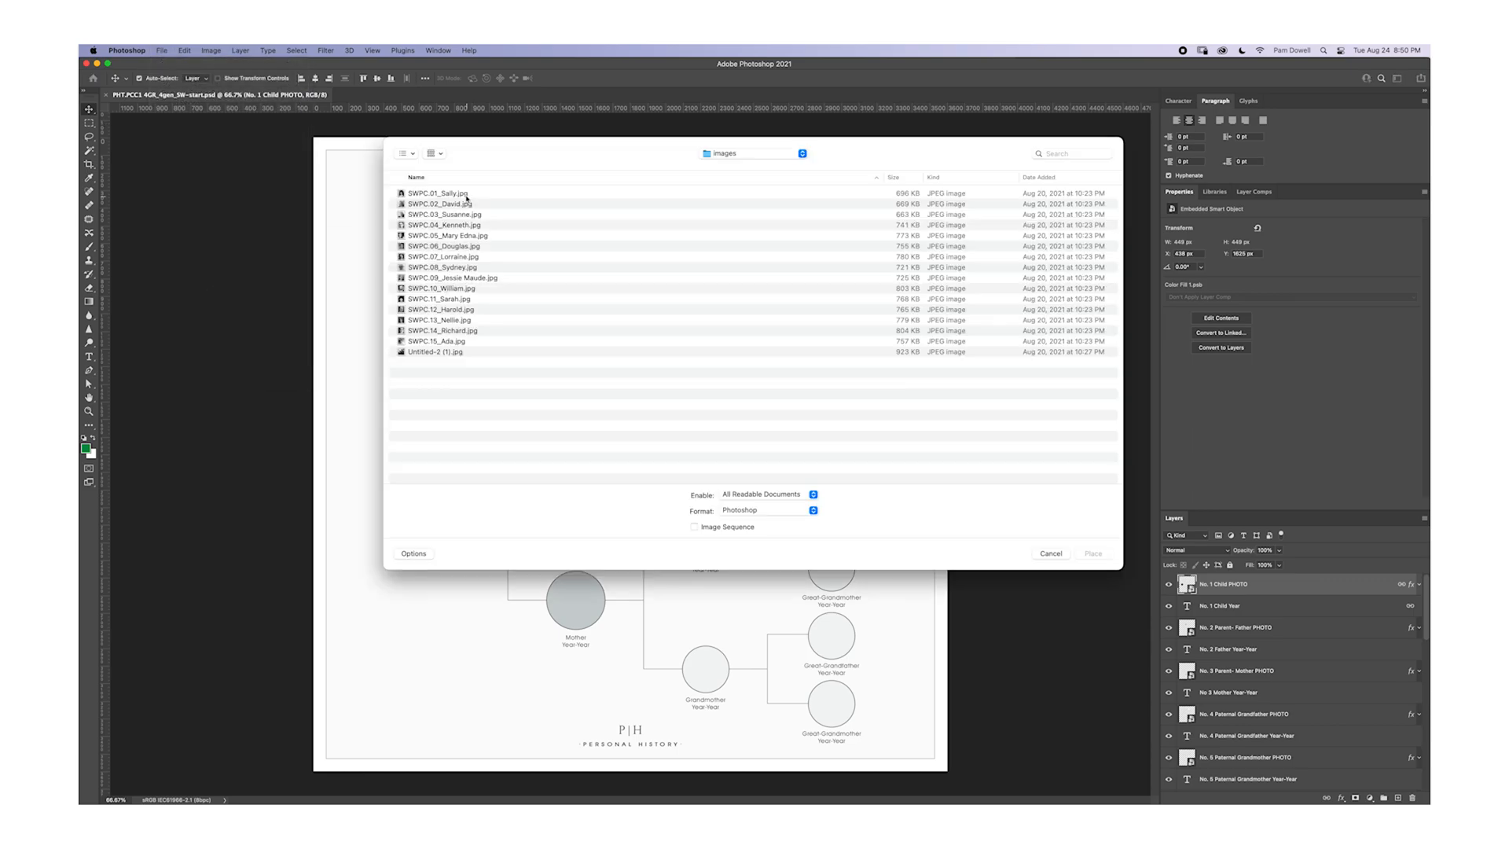
pyautogui.click(452, 197)
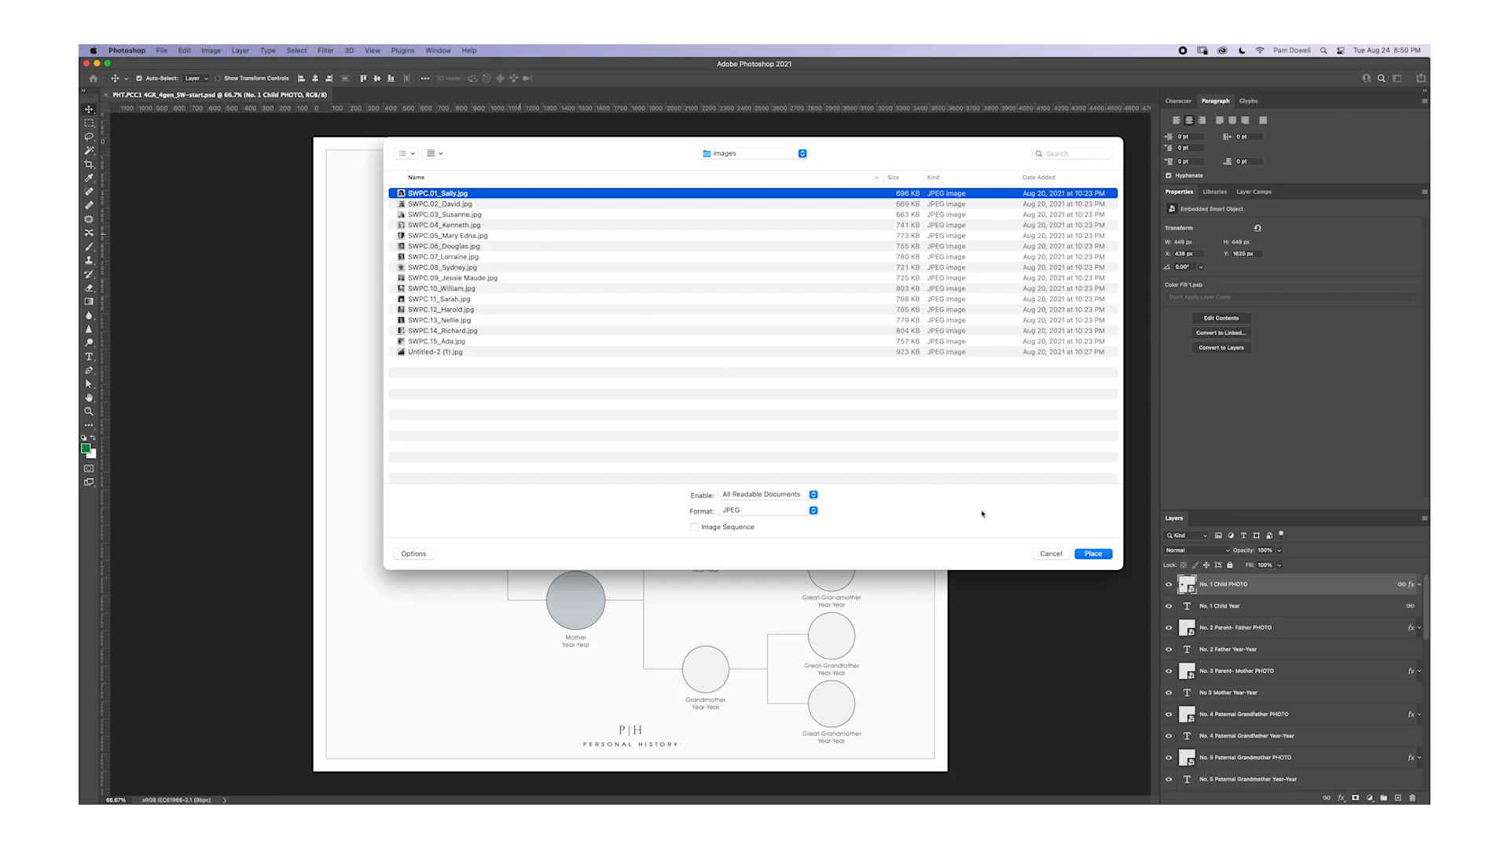
pyautogui.click(1096, 554)
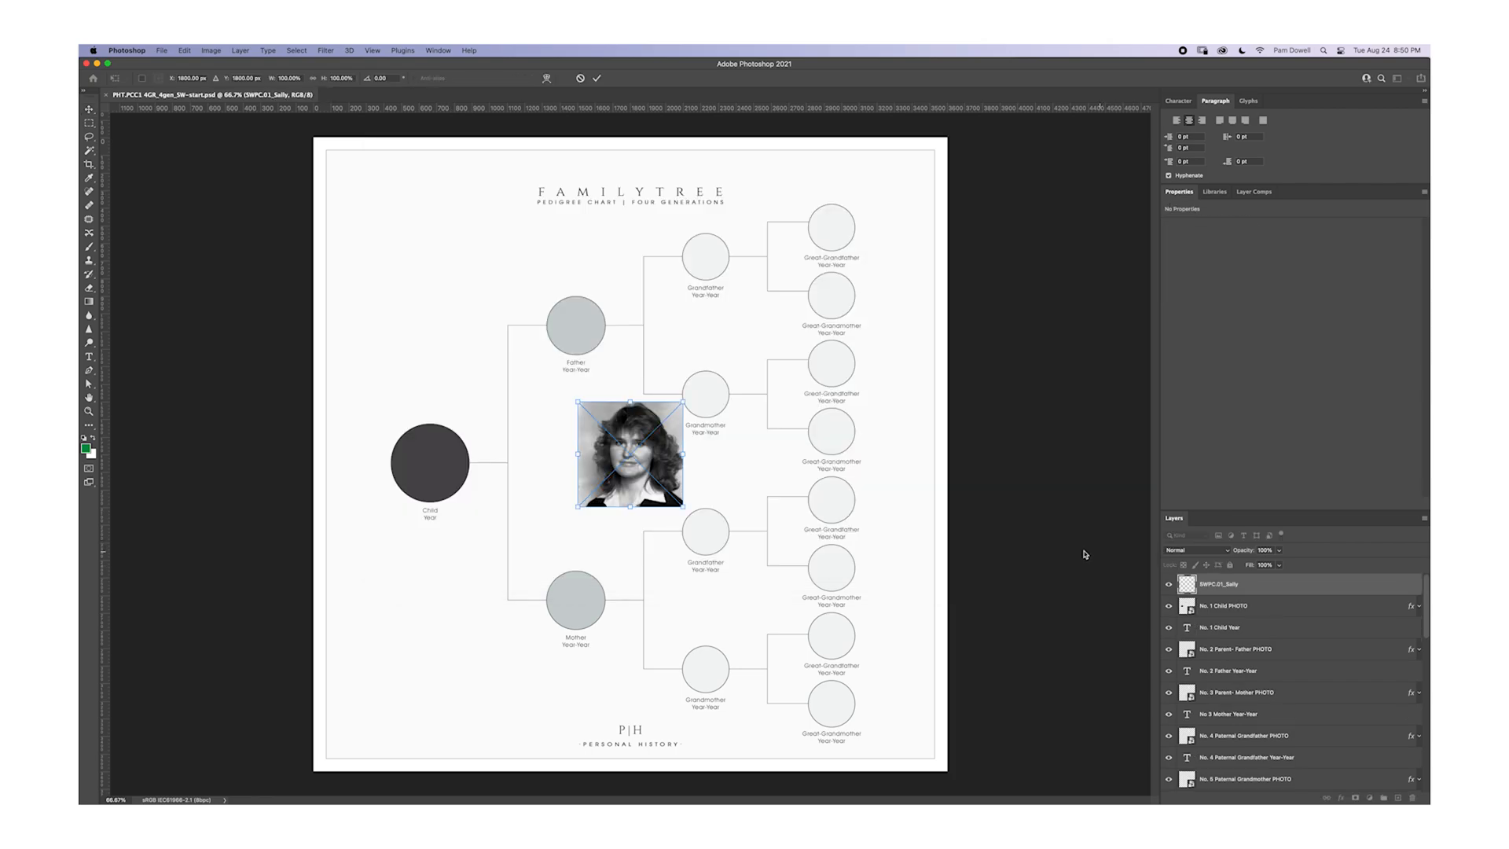
pyautogui.moveTo(621, 477); pyautogui.dragTo(424, 484)
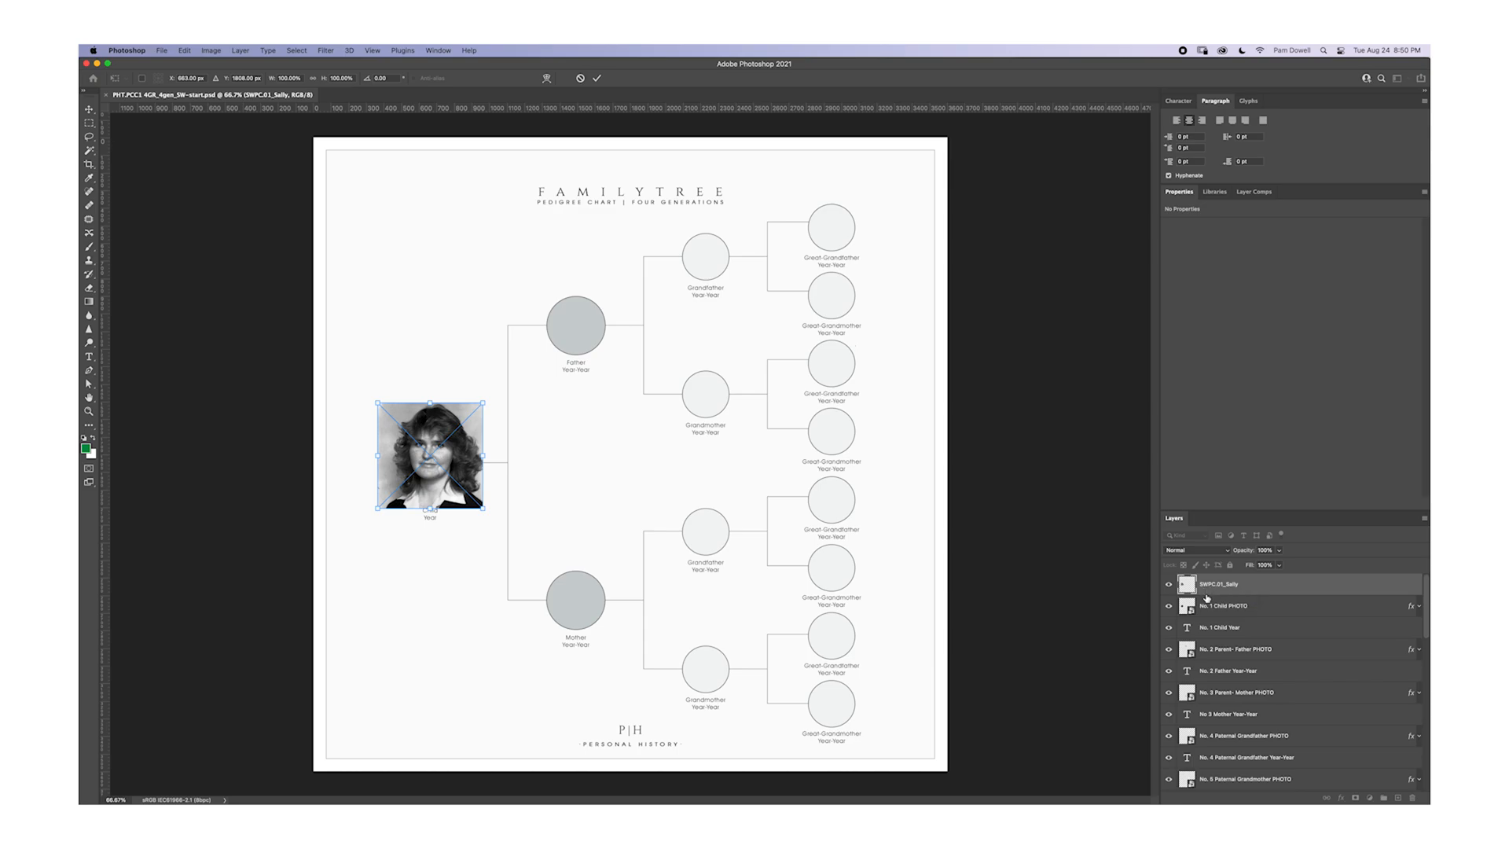
pyautogui.press('Return')
# Clip the placed photo to the No. 1 Child PHOTO layer and scale it down to fit the child's circle
pyautogui.keyDown('alt'); pyautogui.click(1206, 595); pyautogui.keyUp('alt')
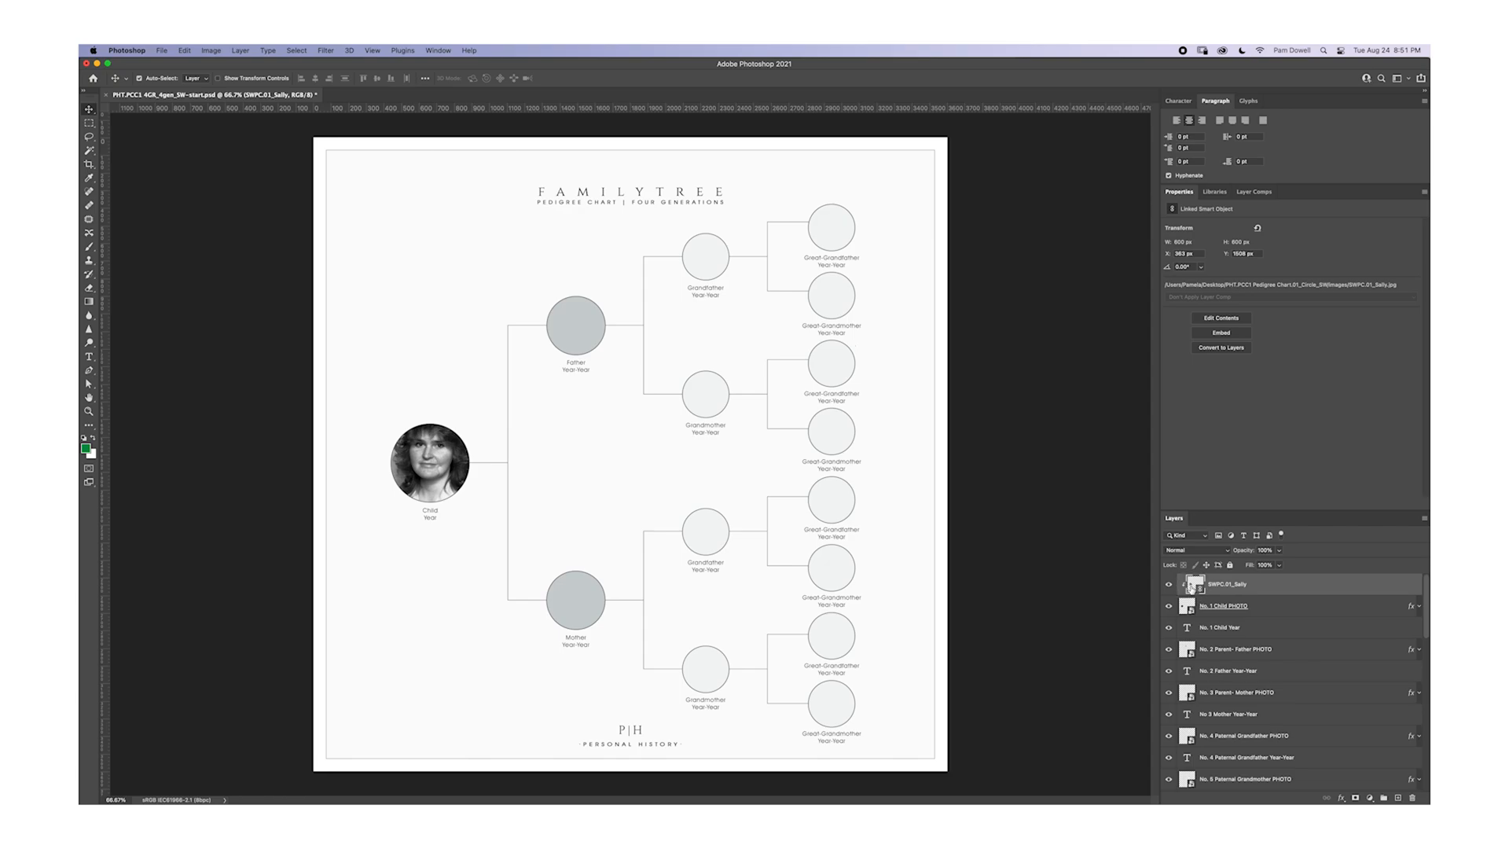
pyautogui.press('super+t')
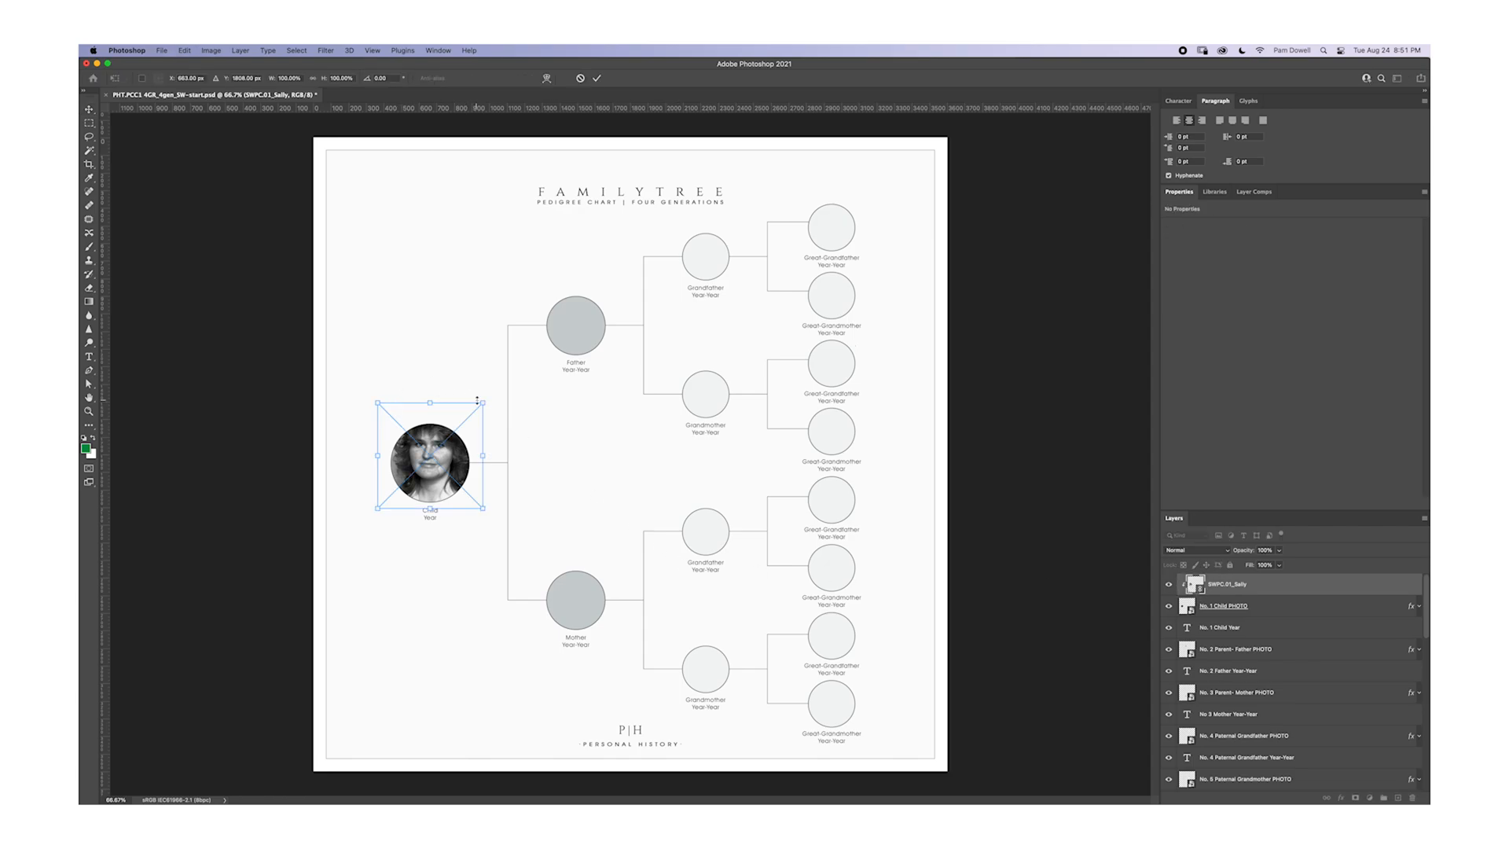
pyautogui.moveTo(482, 403); pyautogui.dragTo(442, 465)
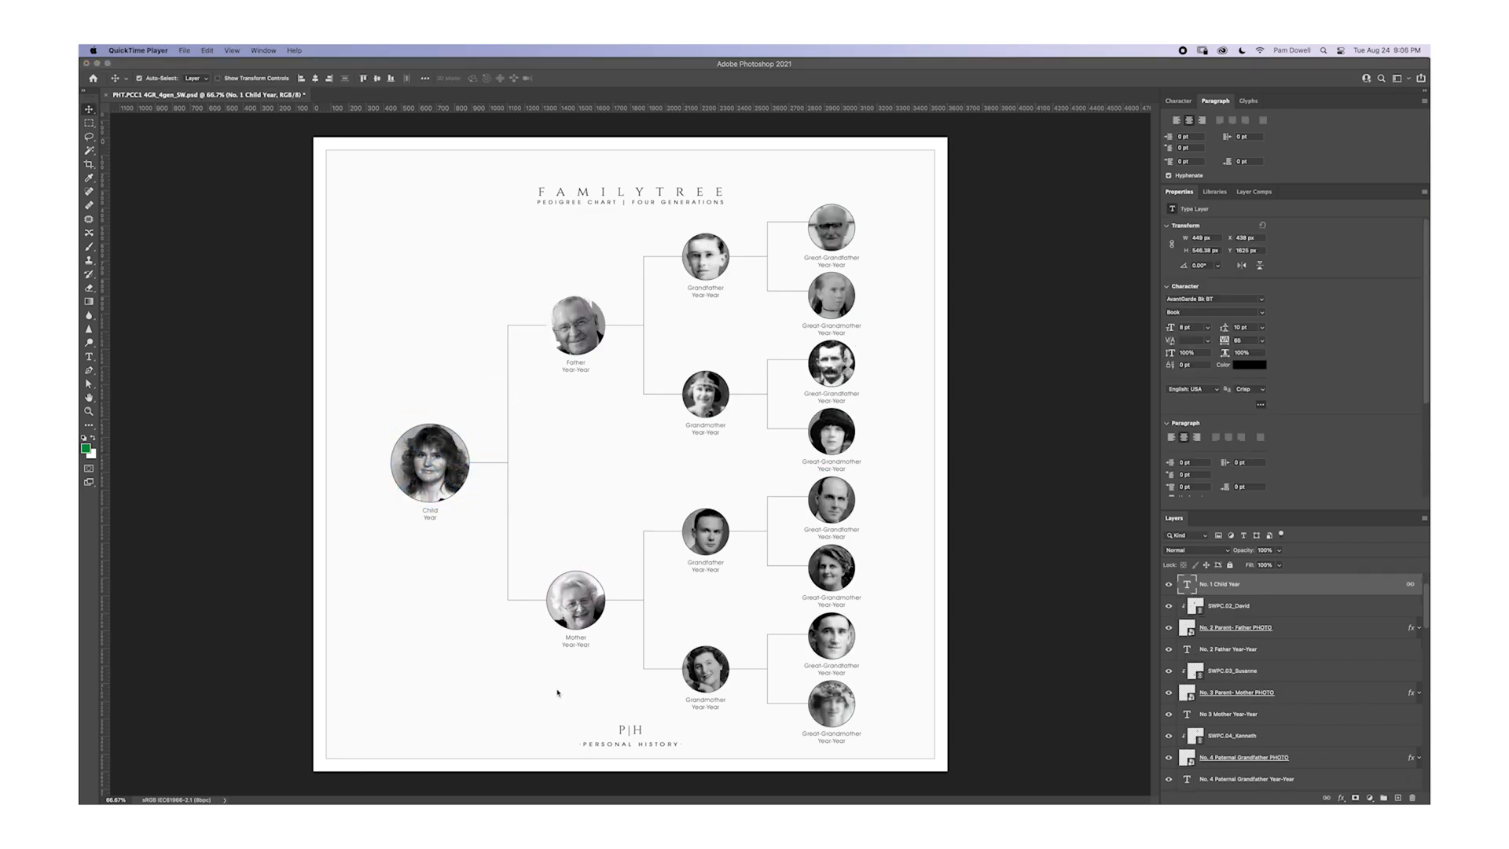
# Copy the child's name and year from the SWPC.01_Names and dates Word document and paste them over the No. 1 Child Year placeholder text
pyautogui.click(433, 521)
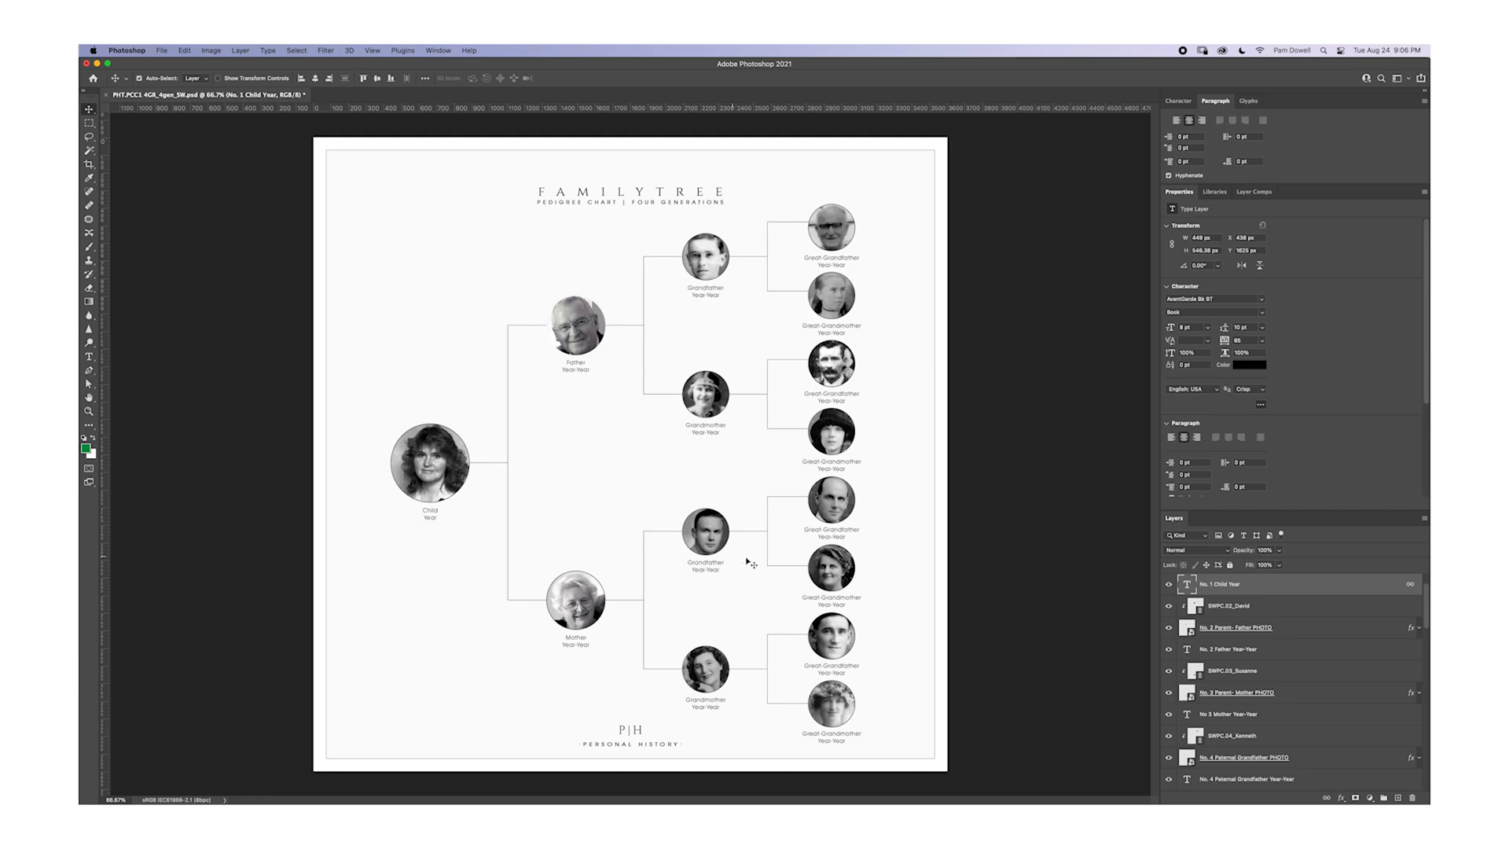
pyautogui.doubleClick(1188, 586)
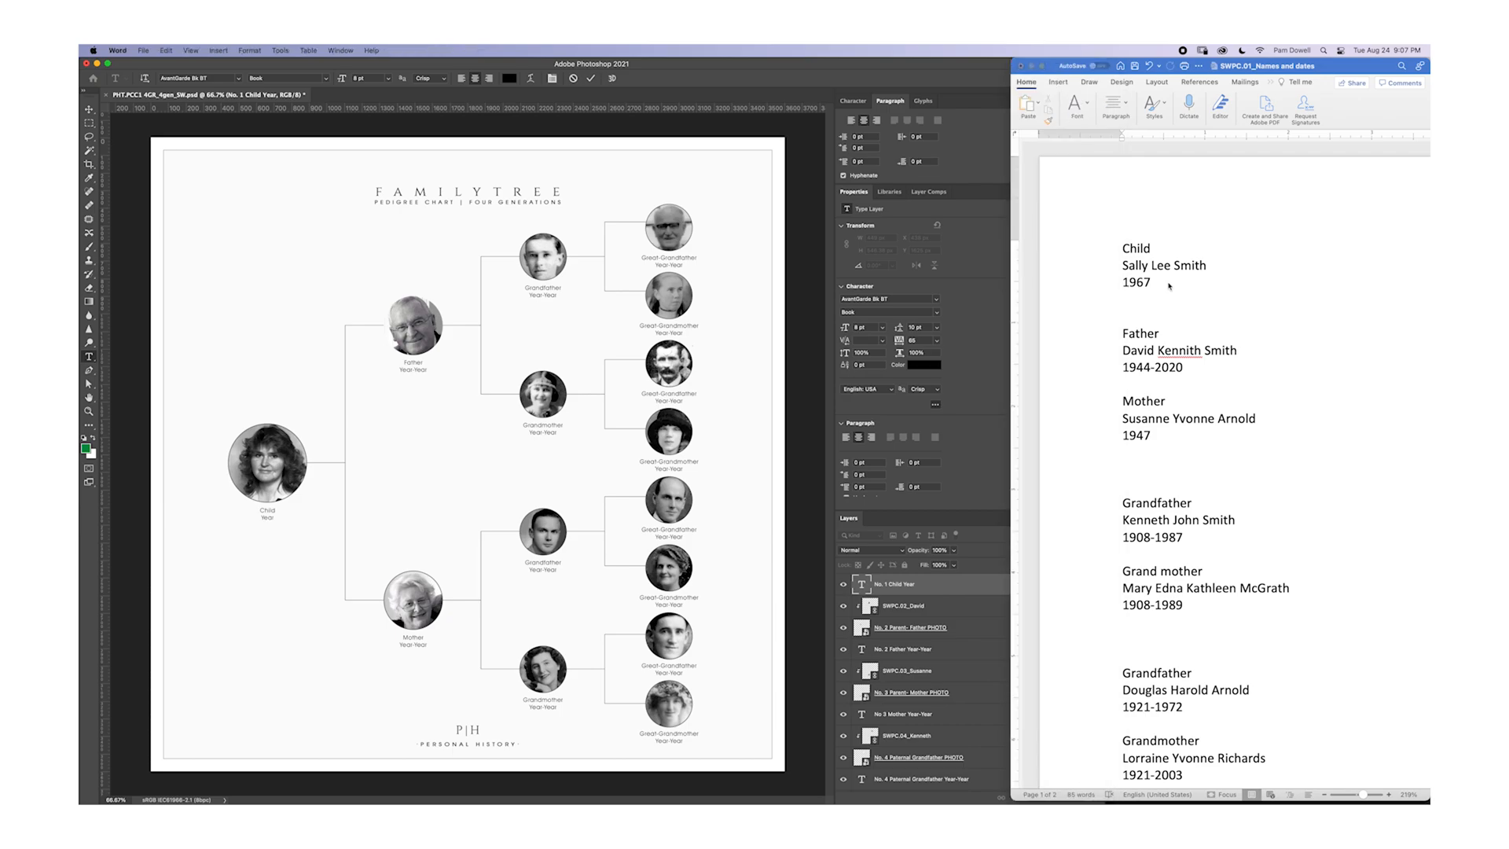
pyautogui.moveTo(1158, 282); pyautogui.dragTo(1114, 274)
pyautogui.press('super+c')
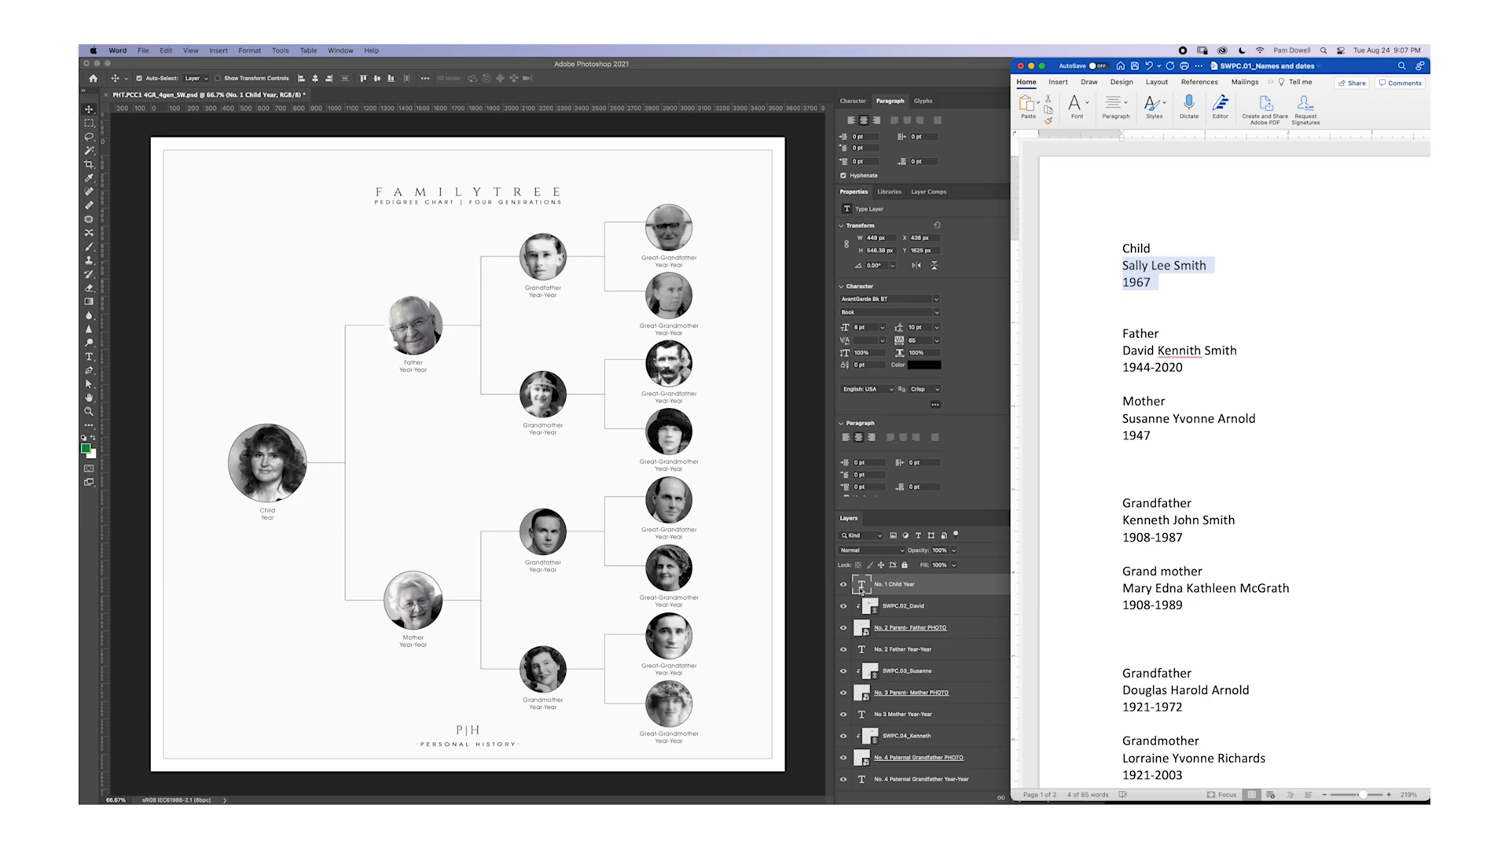
pyautogui.click(862, 589)
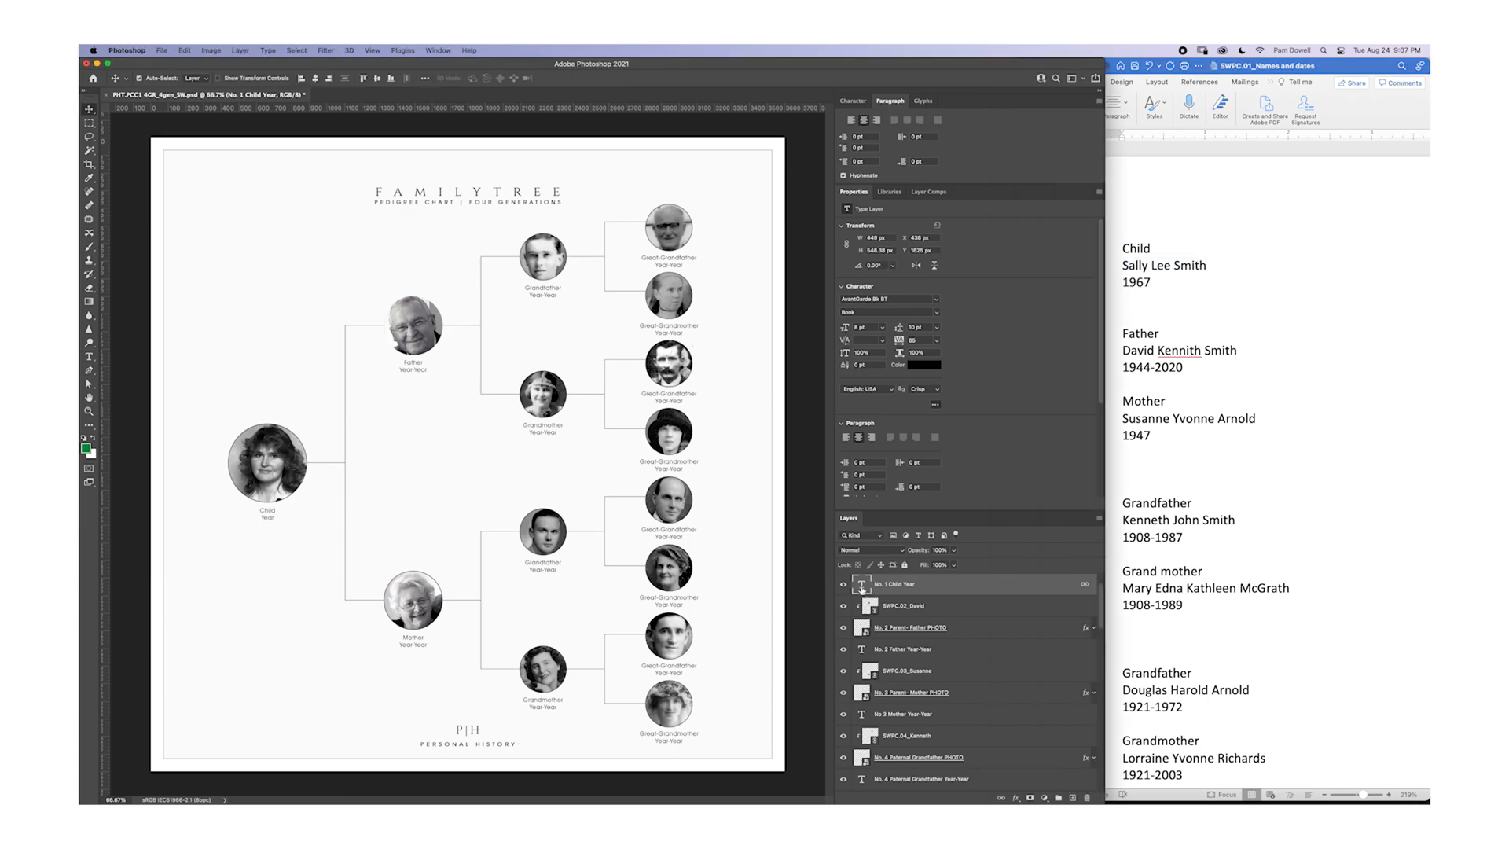
pyautogui.doubleClick(862, 585)
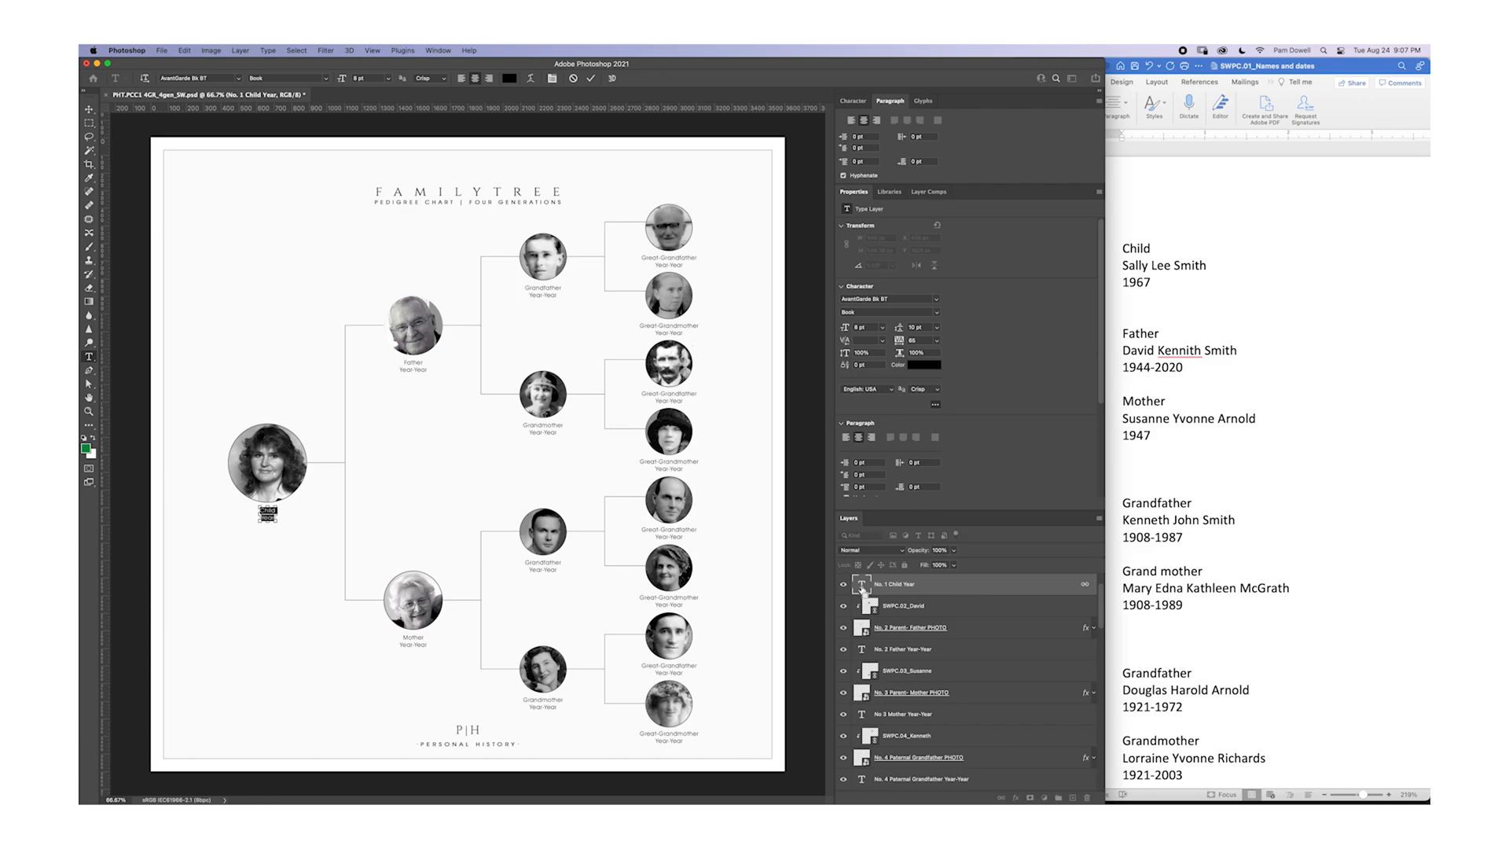
pyautogui.press('super+v')
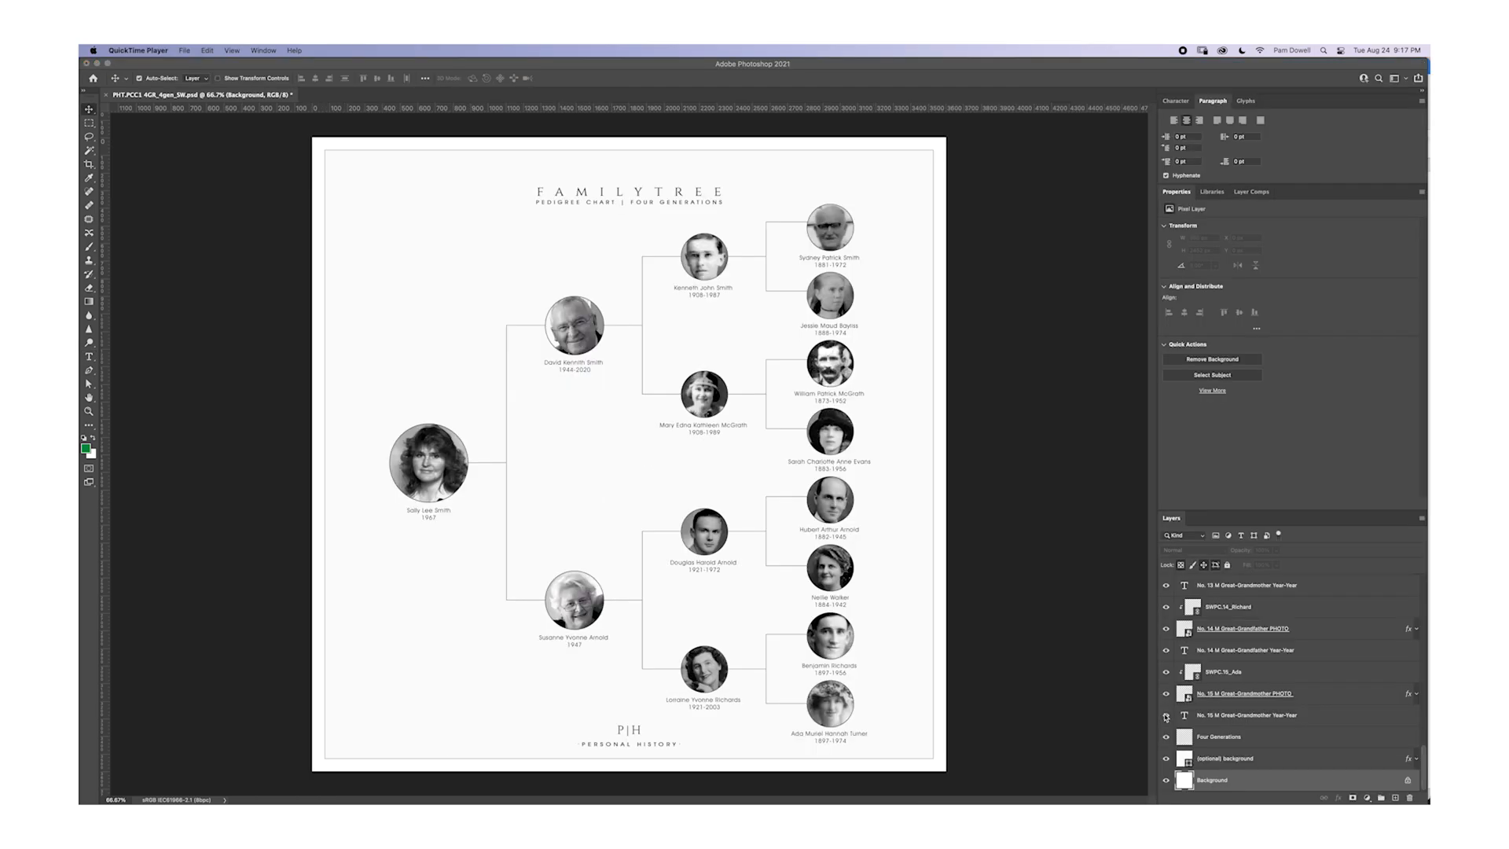
# Hide and reshow the No. 15 great-grandmother's text and photo layers, and do the same with the optional background layer
pyautogui.click(1166, 716)
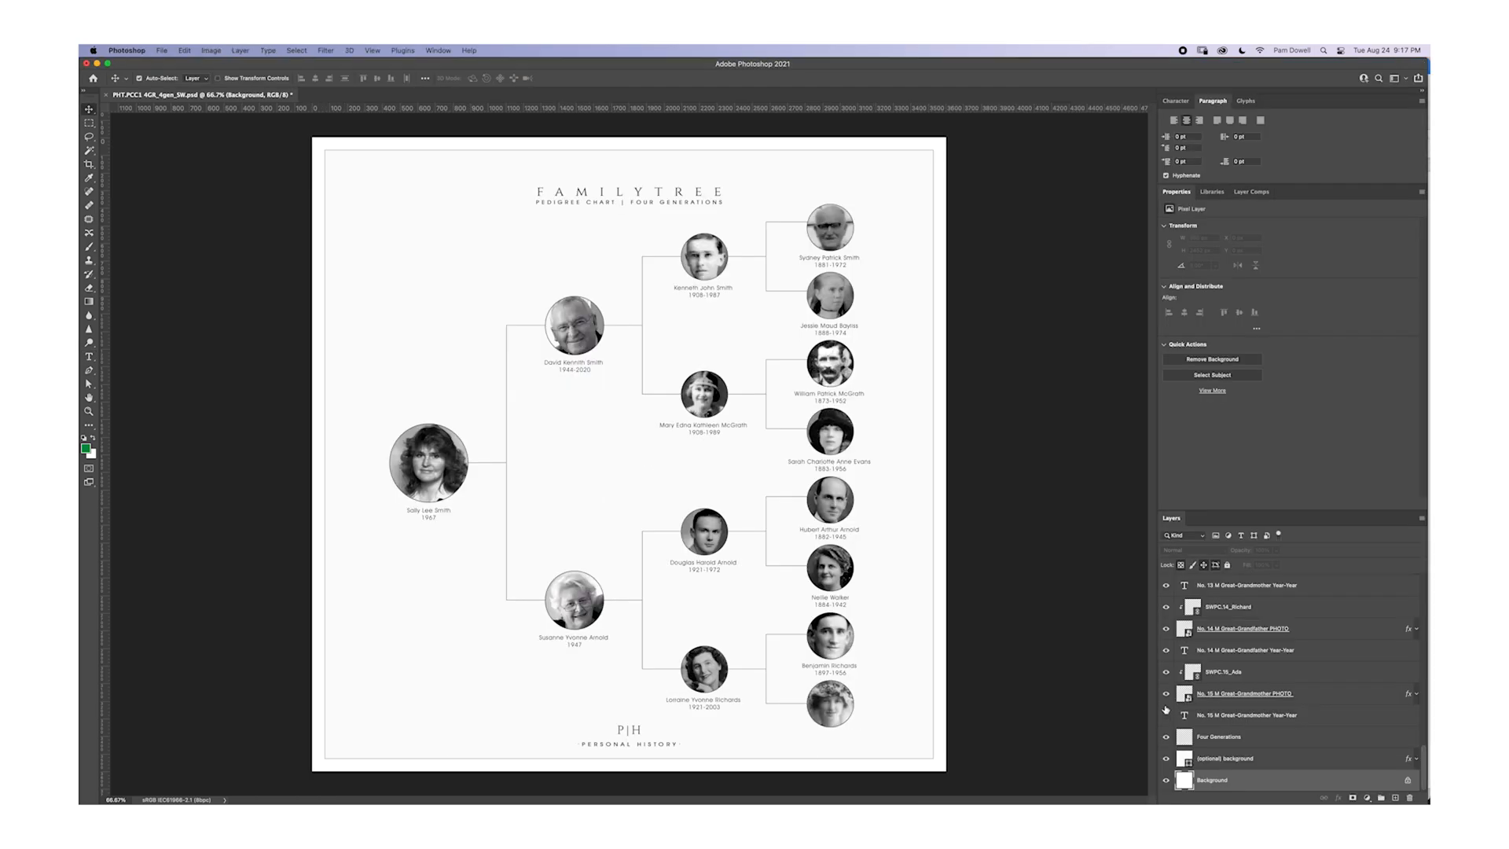
pyautogui.click(1166, 695)
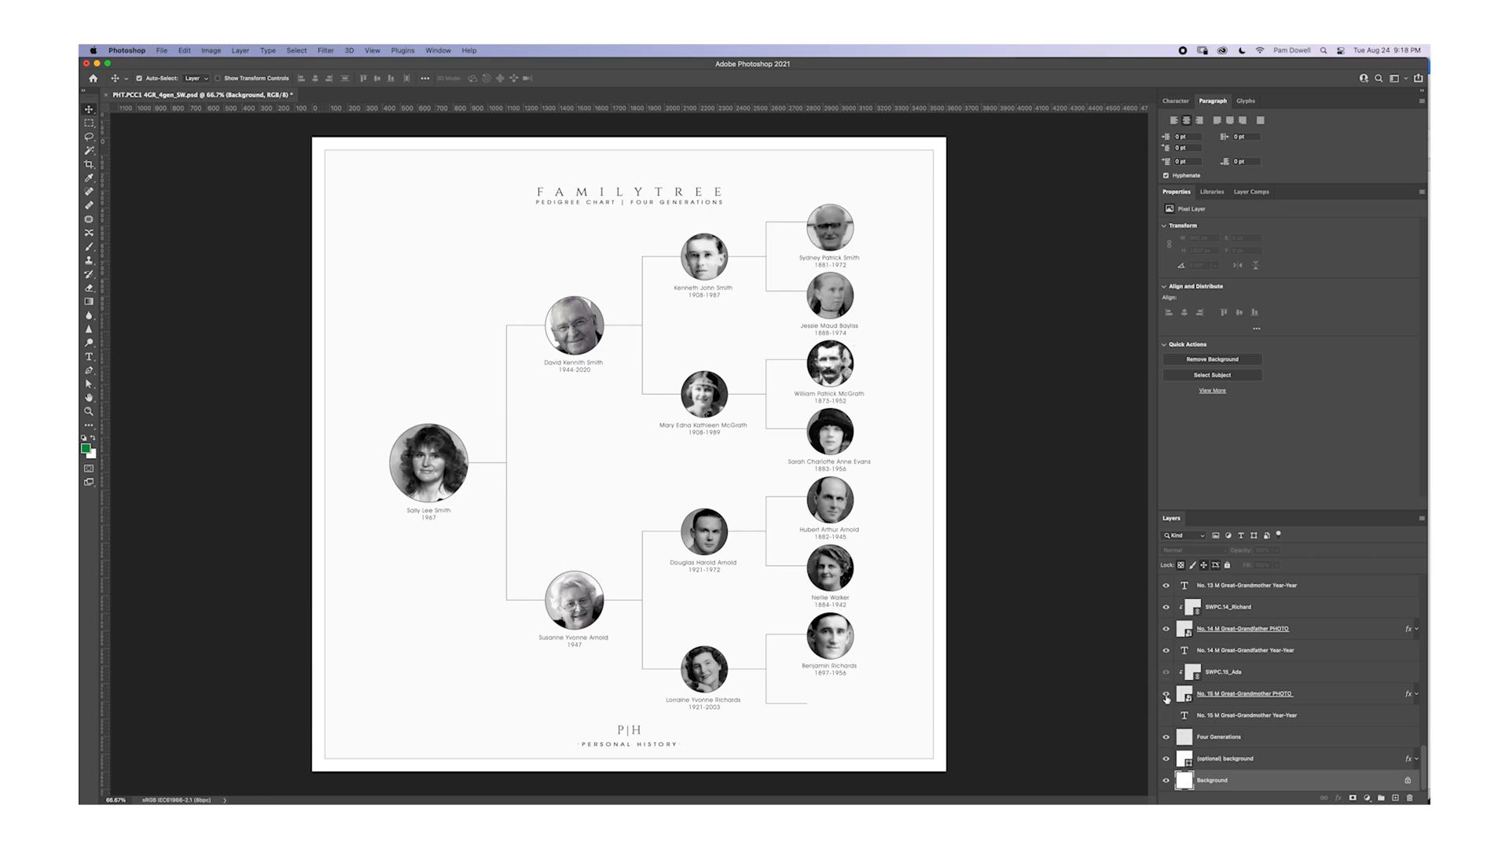
pyautogui.click(1166, 695)
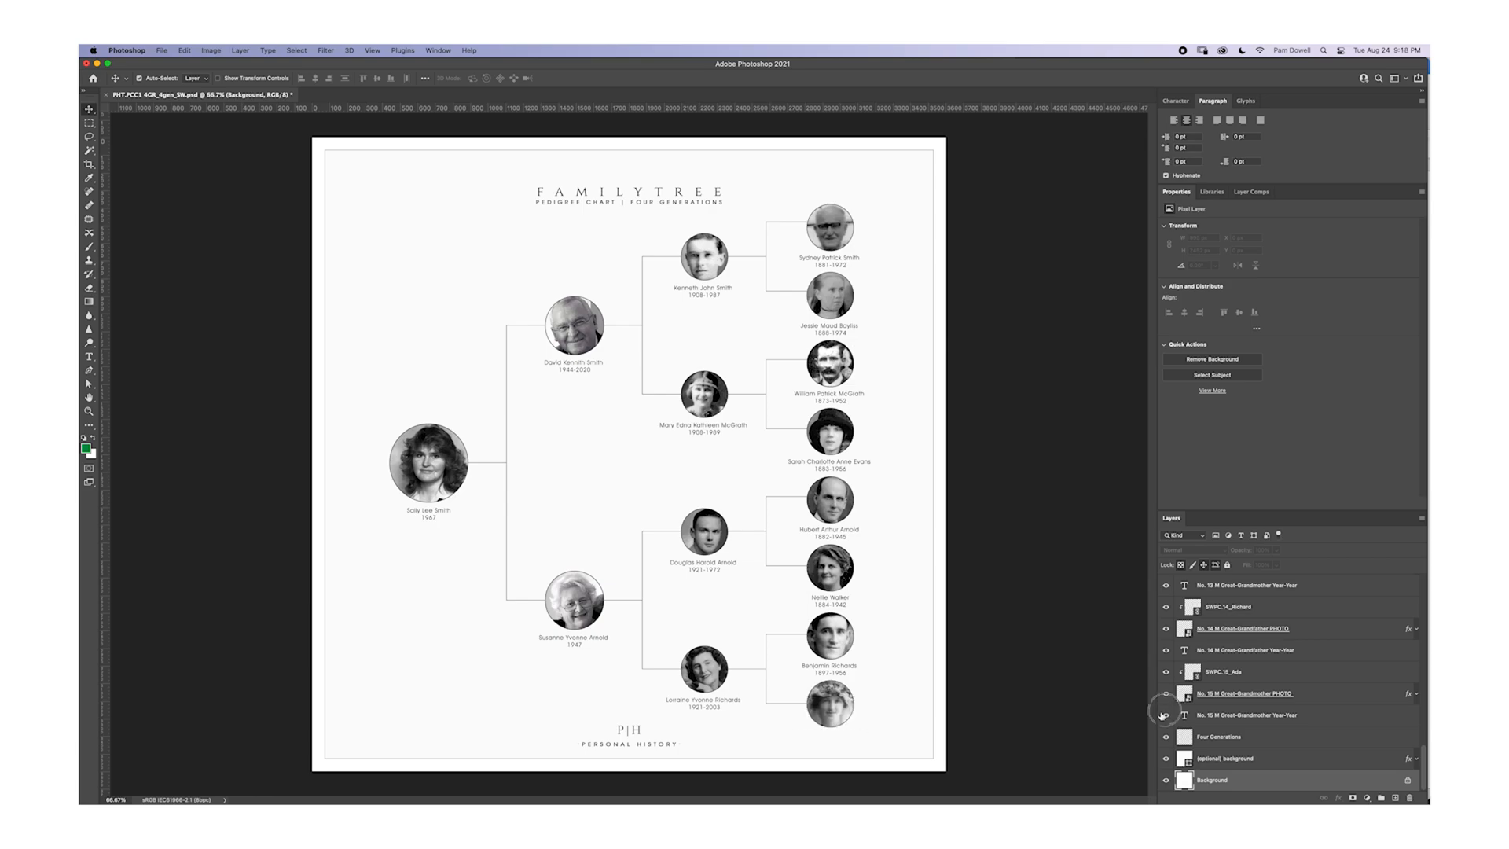
pyautogui.click(1166, 714)
pyautogui.click(1167, 759)
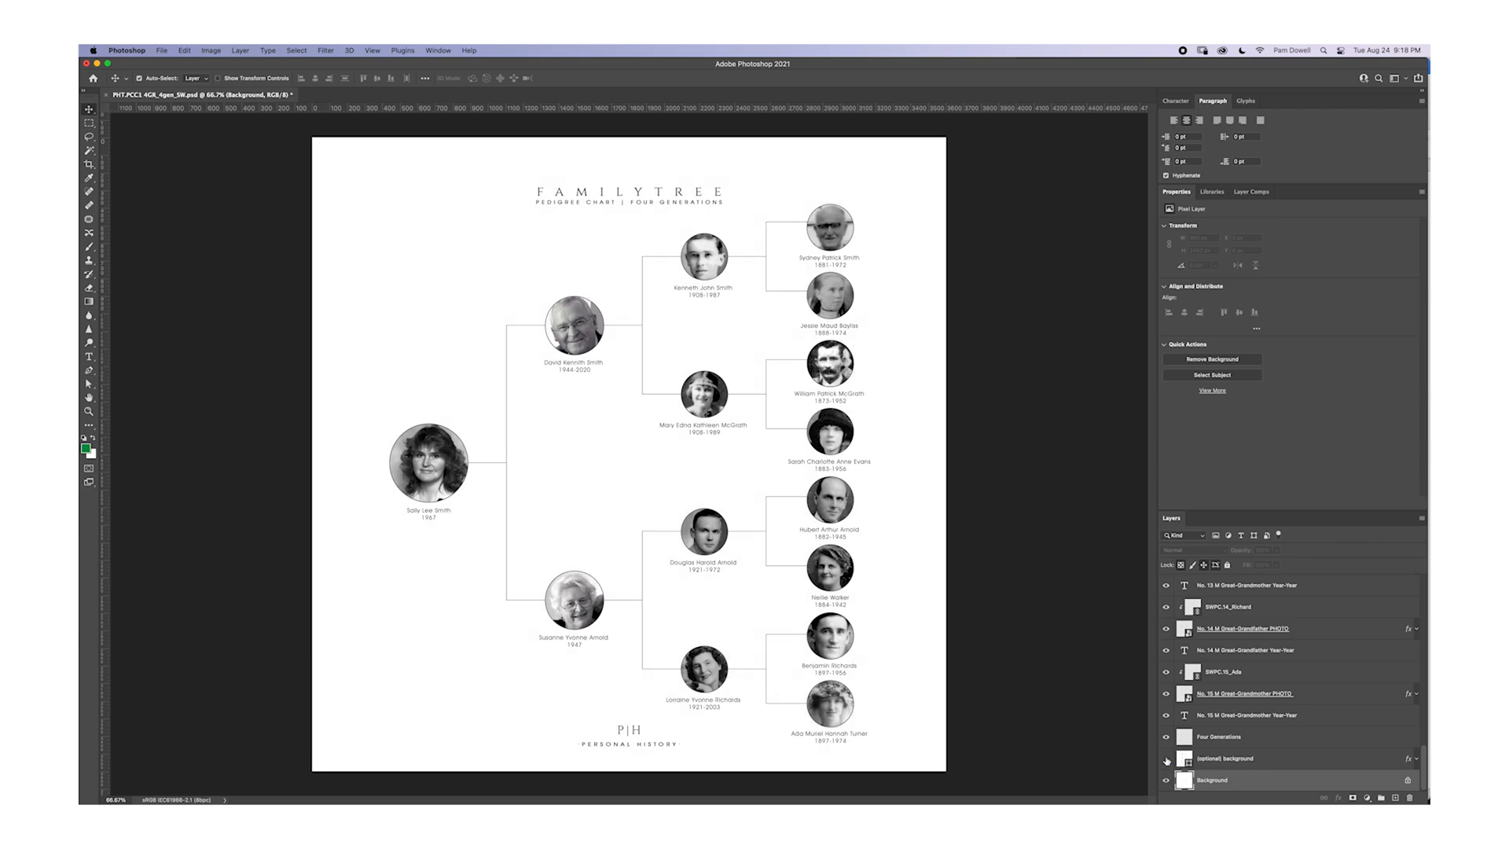
pyautogui.click(1167, 760)
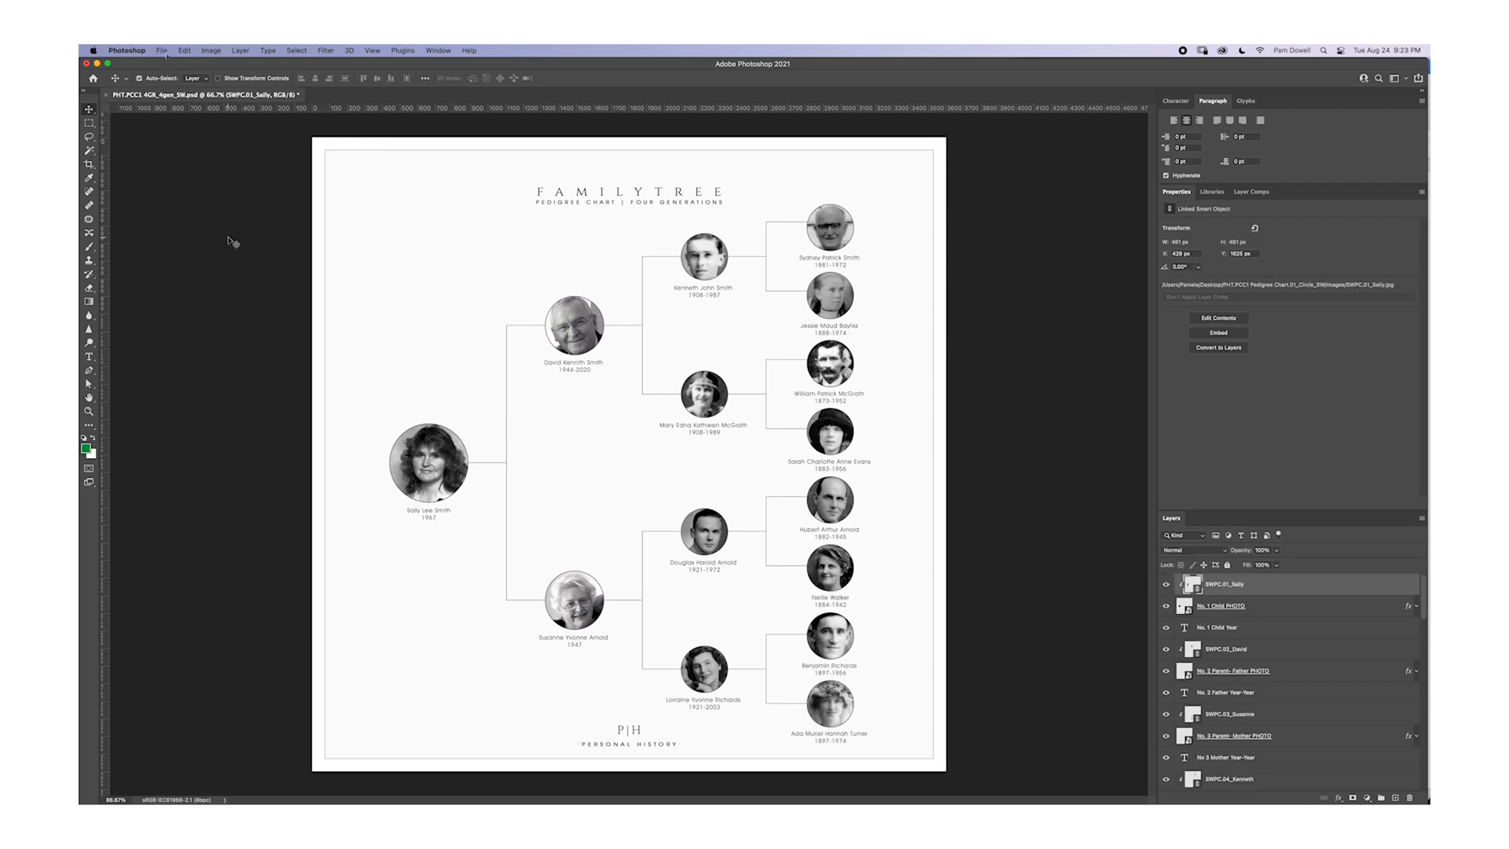
# Save the finished chart, and set up a copy of it on the computer in JPEG format
pyautogui.click(162, 51)
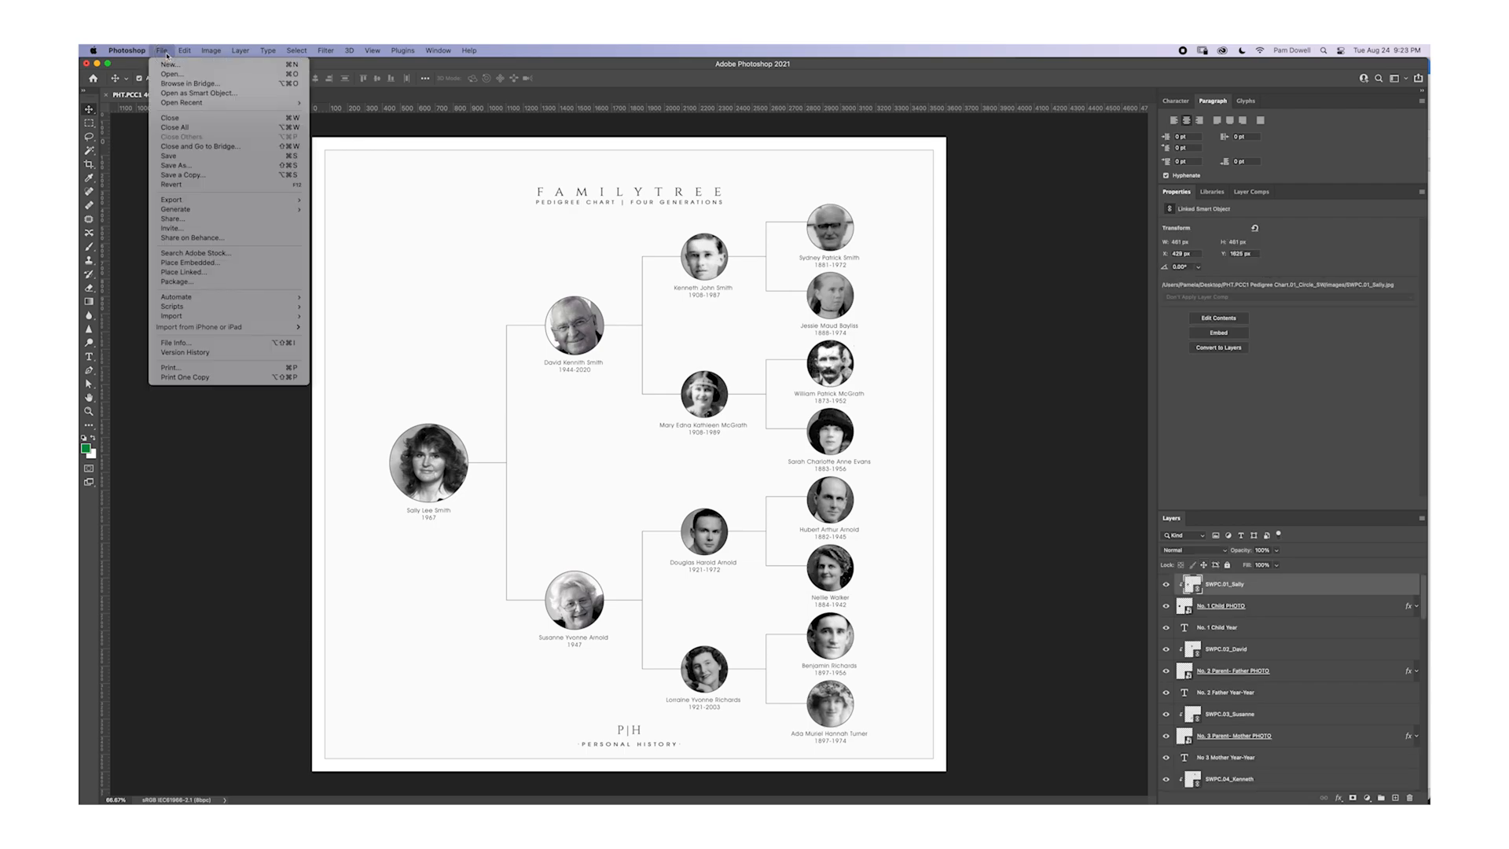
pyautogui.click(170, 155)
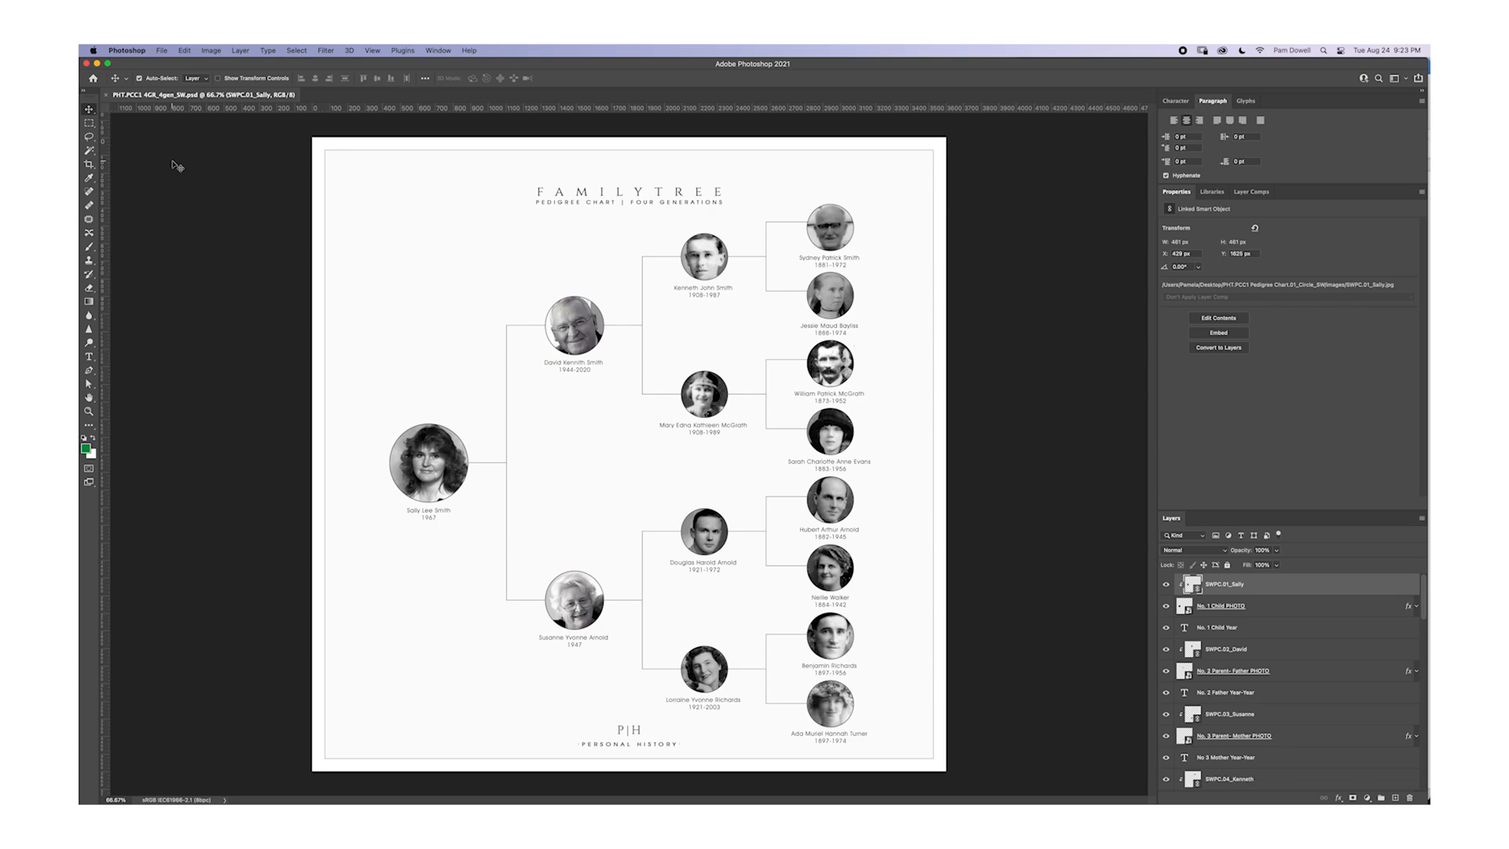
pyautogui.click(160, 50)
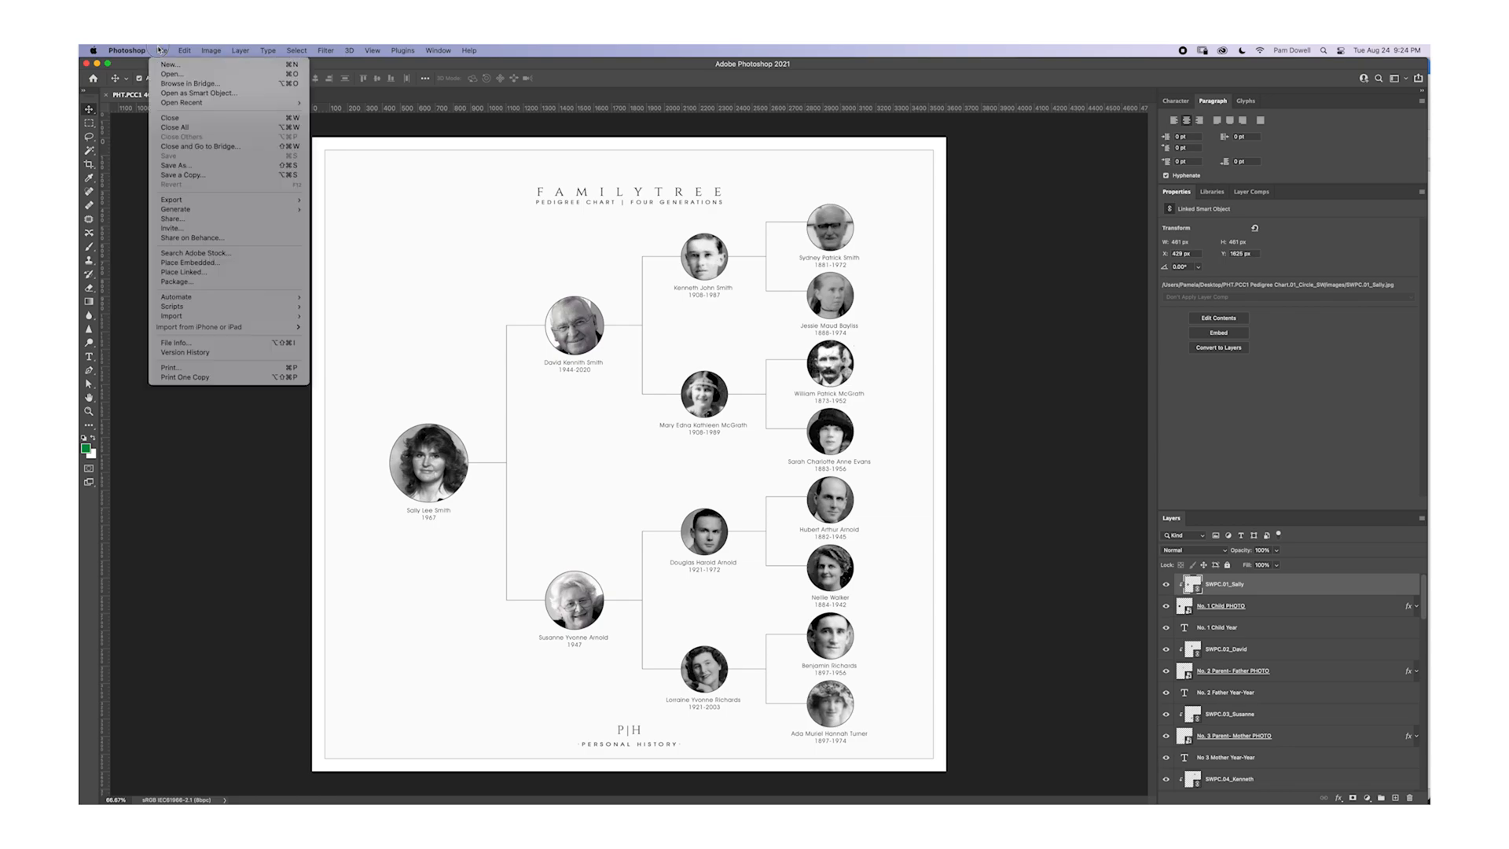
pyautogui.click(179, 165)
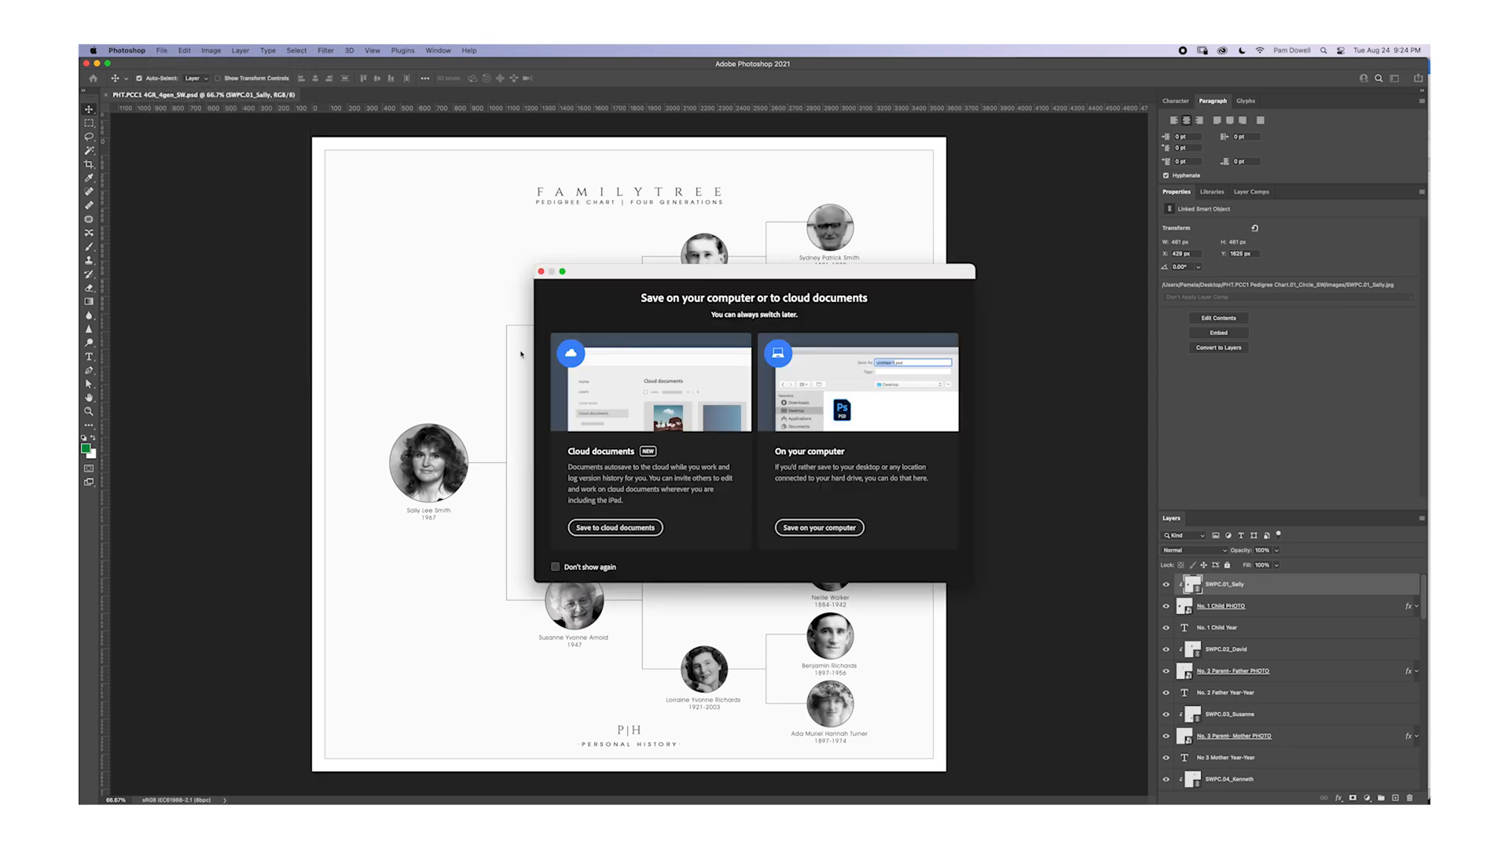
pyautogui.click(822, 531)
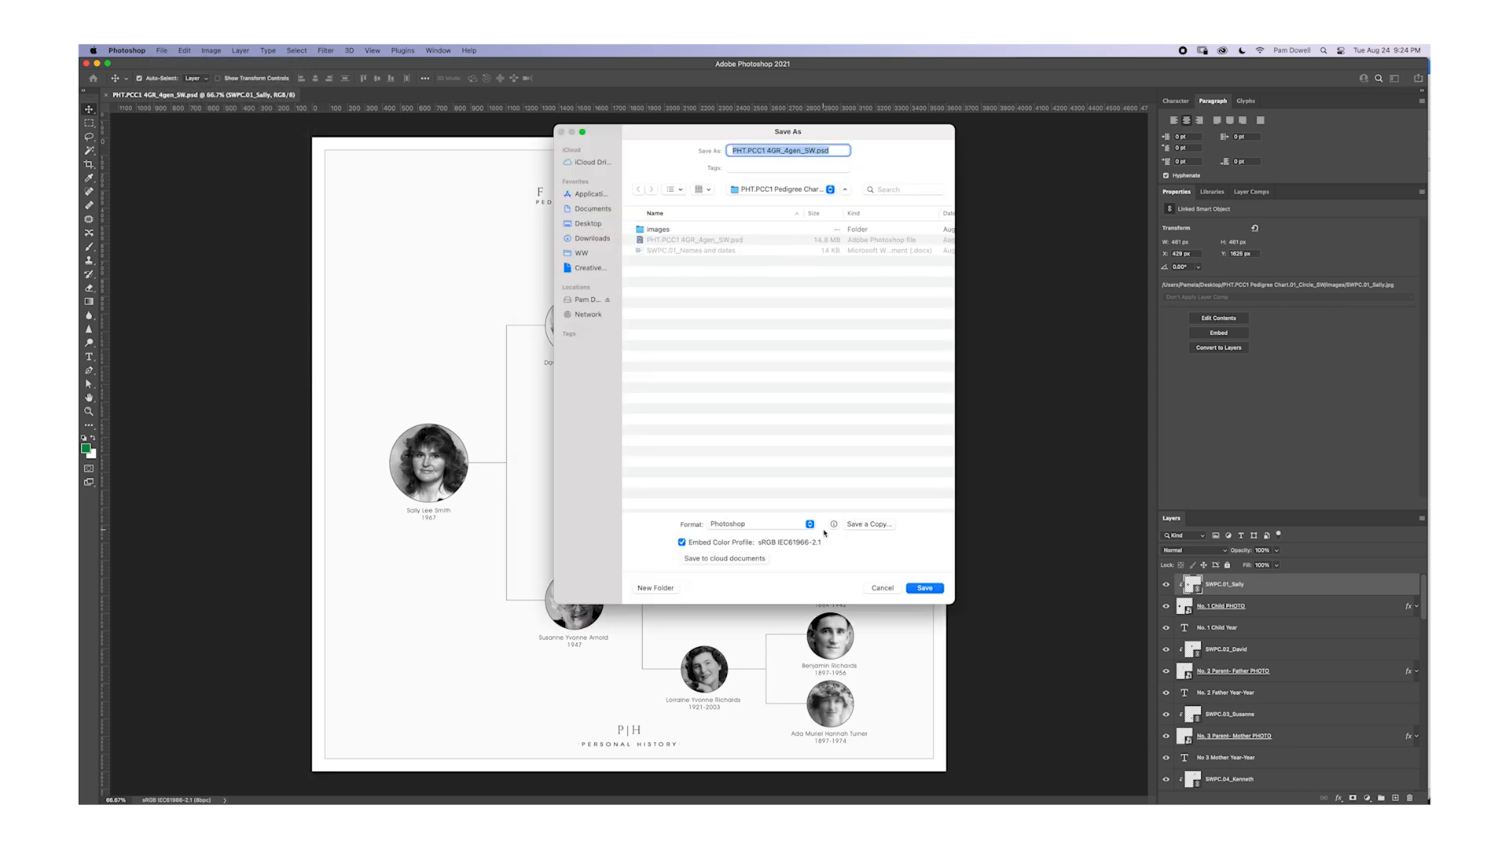
pyautogui.click(868, 525)
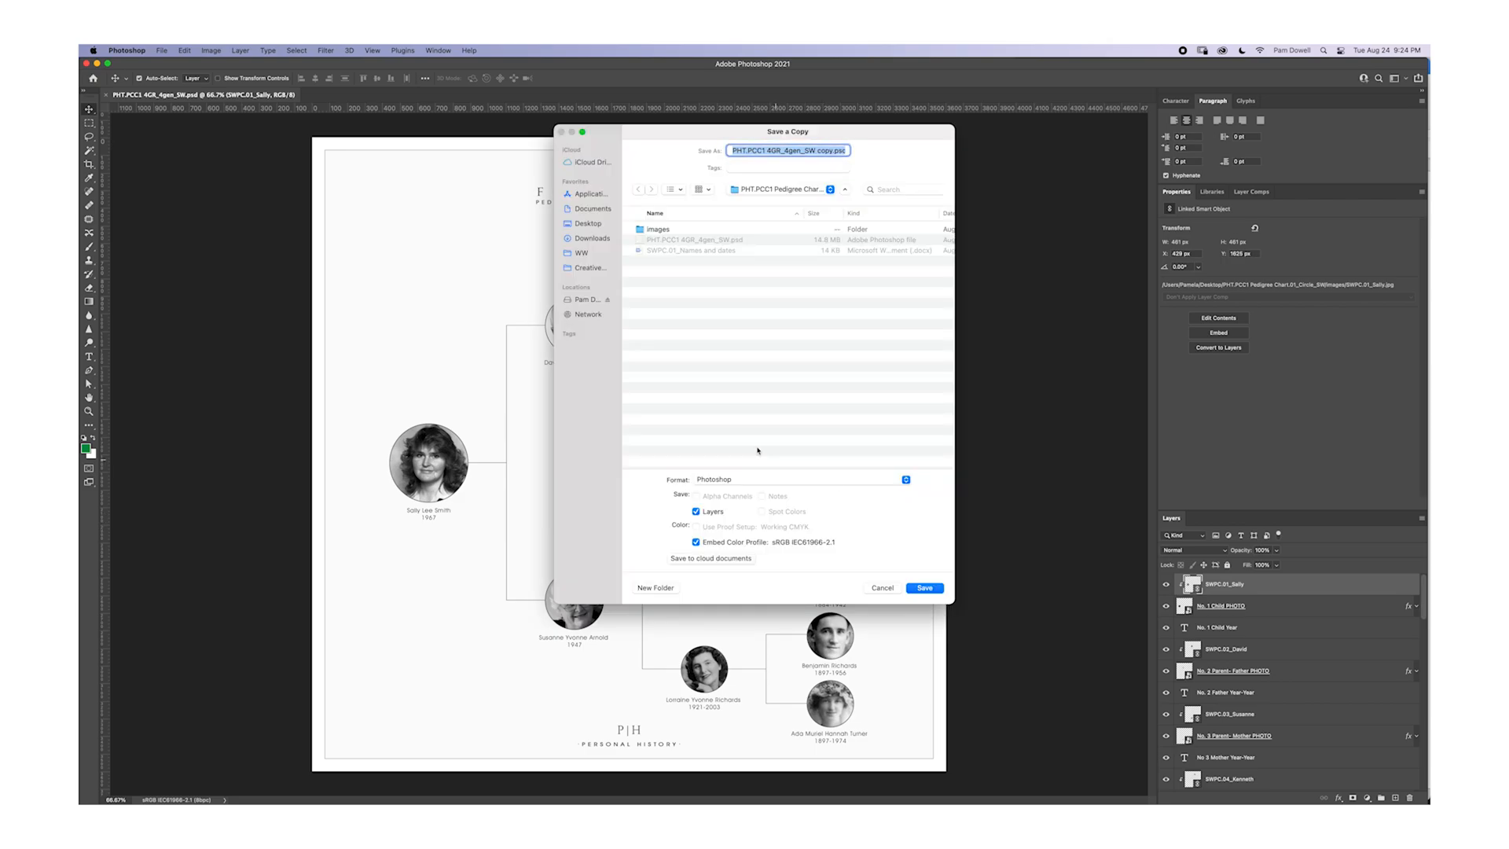
pyautogui.click(727, 479)
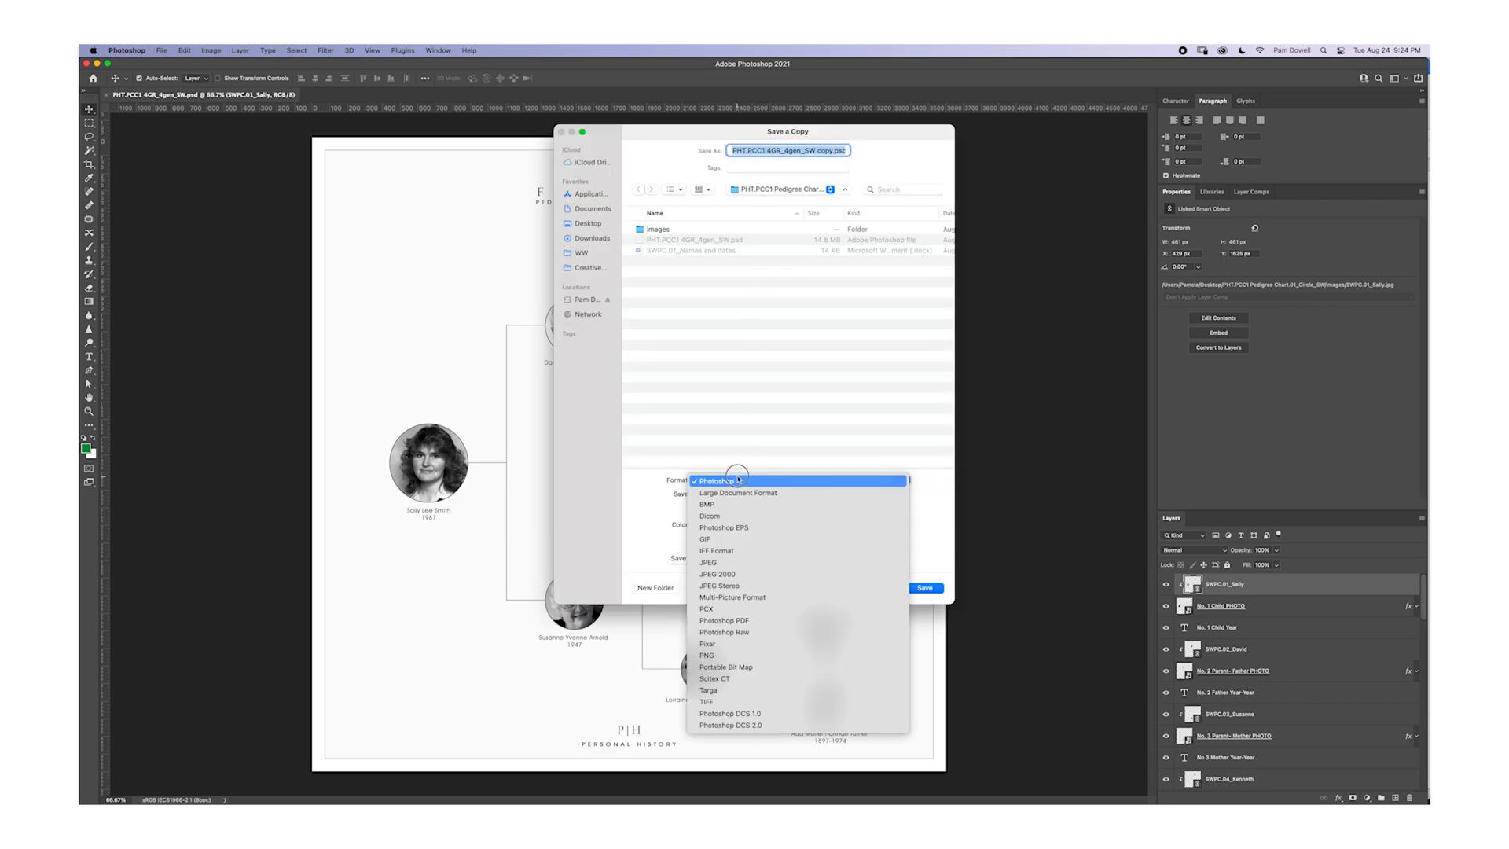
pyautogui.click(732, 563)
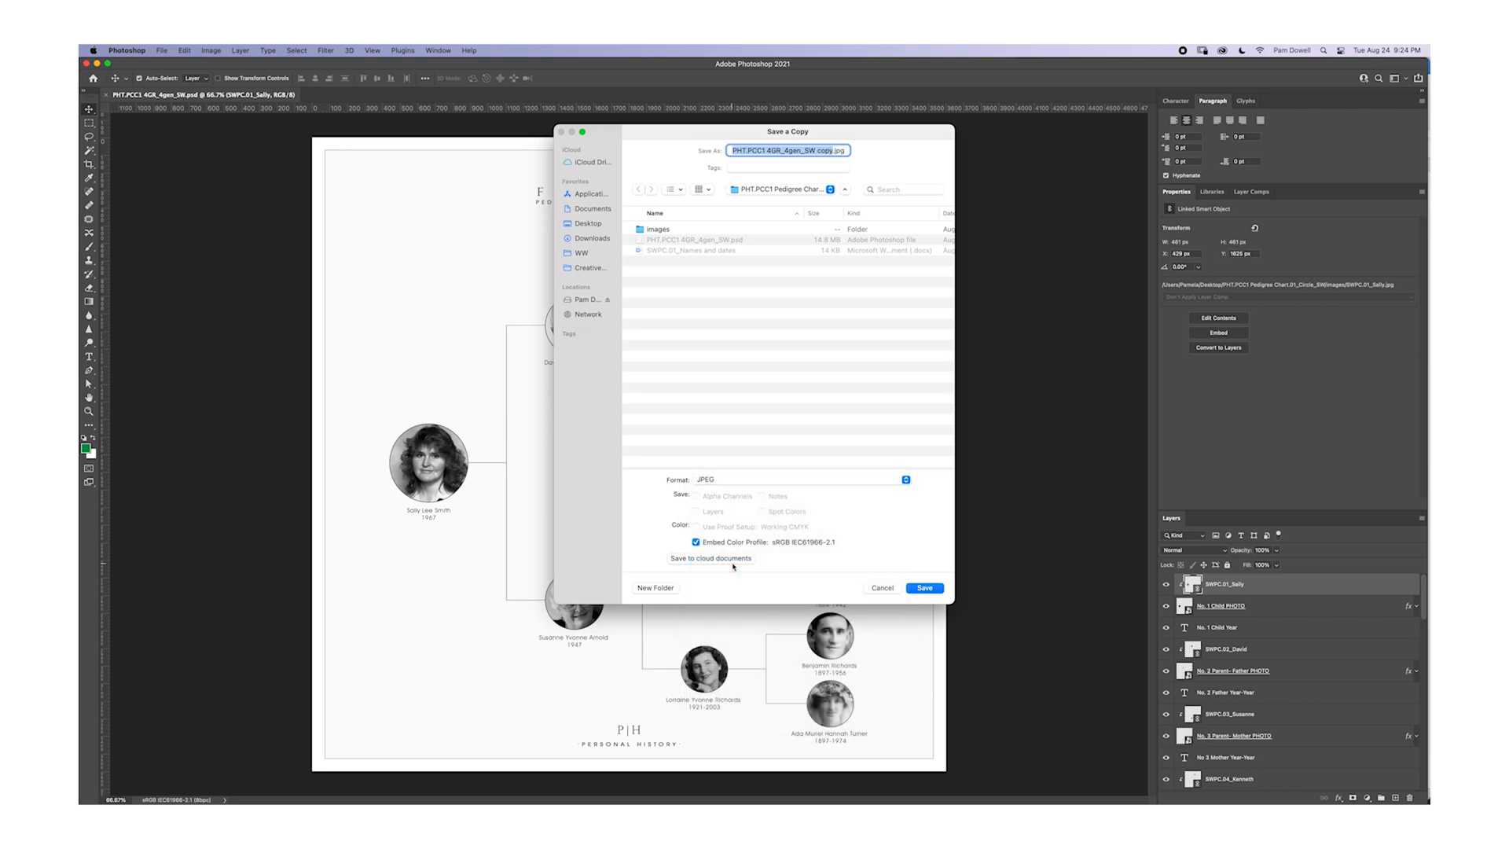
# Name the copy PHT.PCC1 4GR_4gen_SW_P.jpg and save it at Maximum quality 12 with the Baseline ("Standard") format option
pyautogui.click(814, 150)
pyautogui.hotkey('alt', 'shift', 'Right')
pyautogui.write('_R')
pyautogui.click(925, 589)
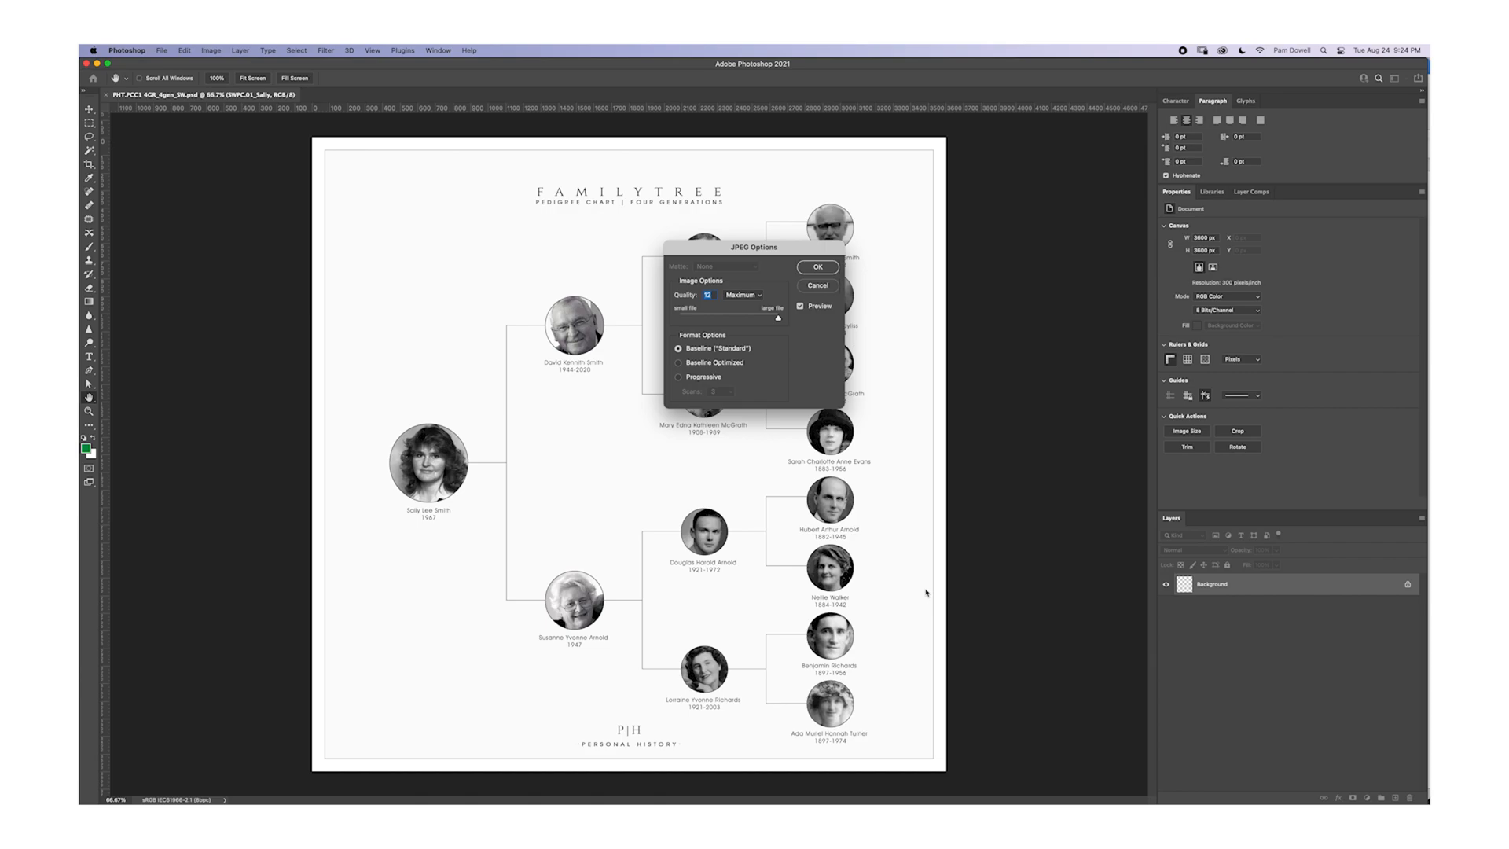
pyautogui.click(821, 269)
pyautogui.click(817, 267)
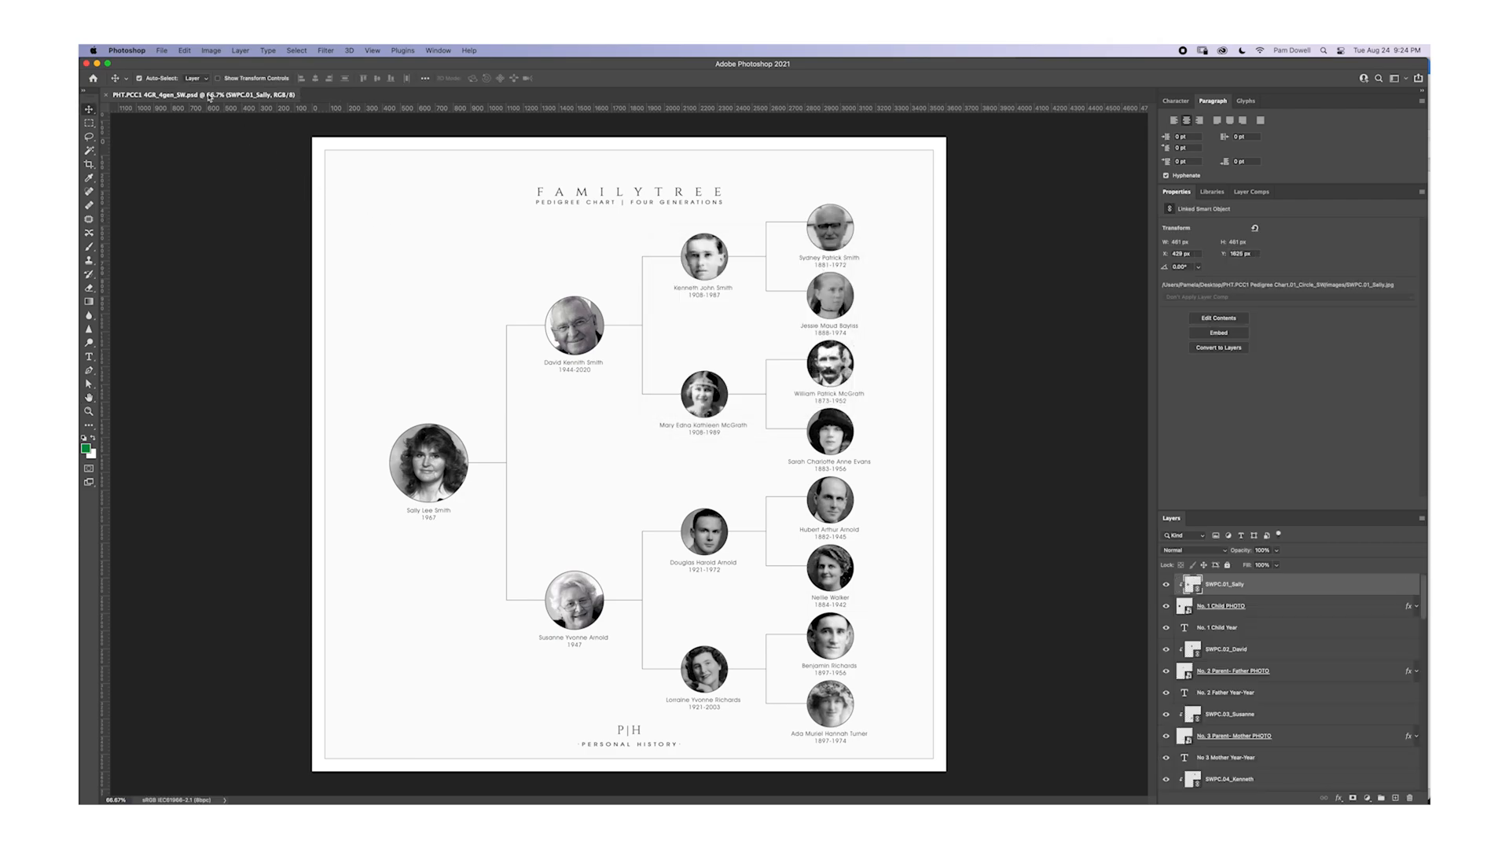
# Start a Save for Web (Legacy) export of the whole chart, keeping the JPEG format at High quality
pyautogui.click(162, 51)
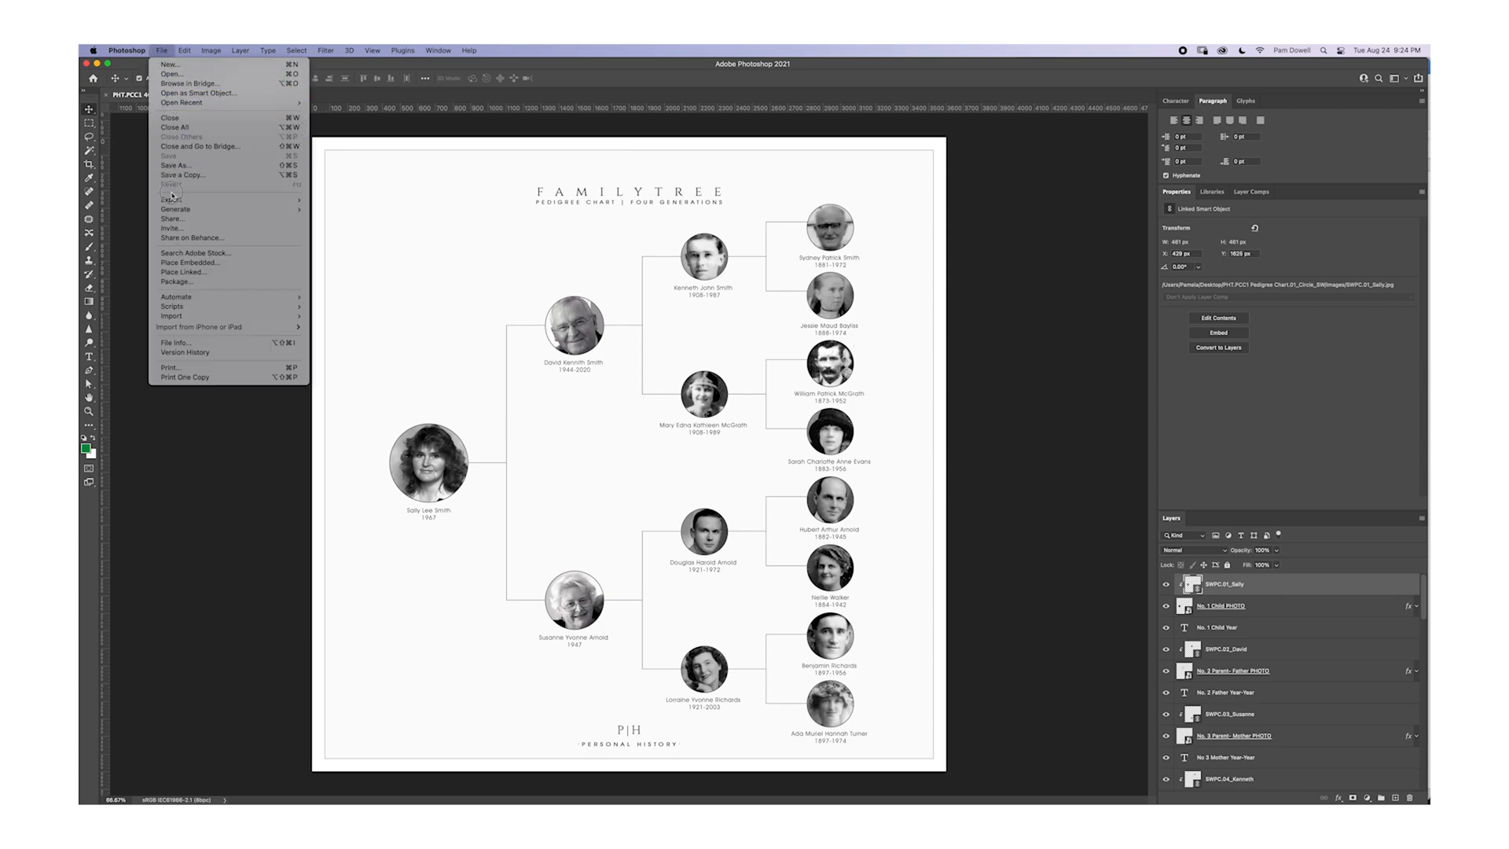
pyautogui.moveTo(171, 200)
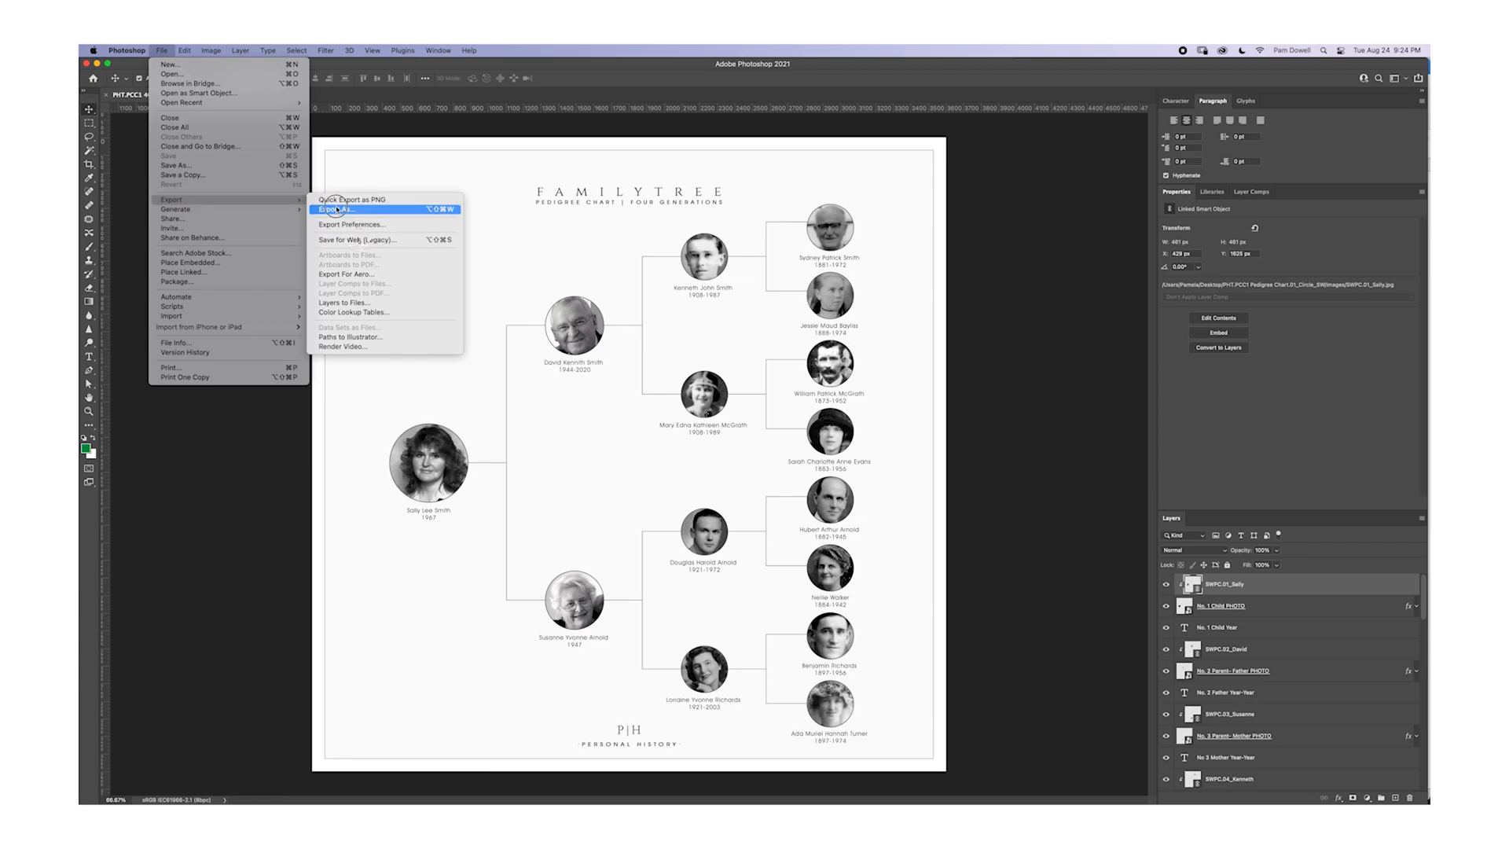
pyautogui.click(359, 241)
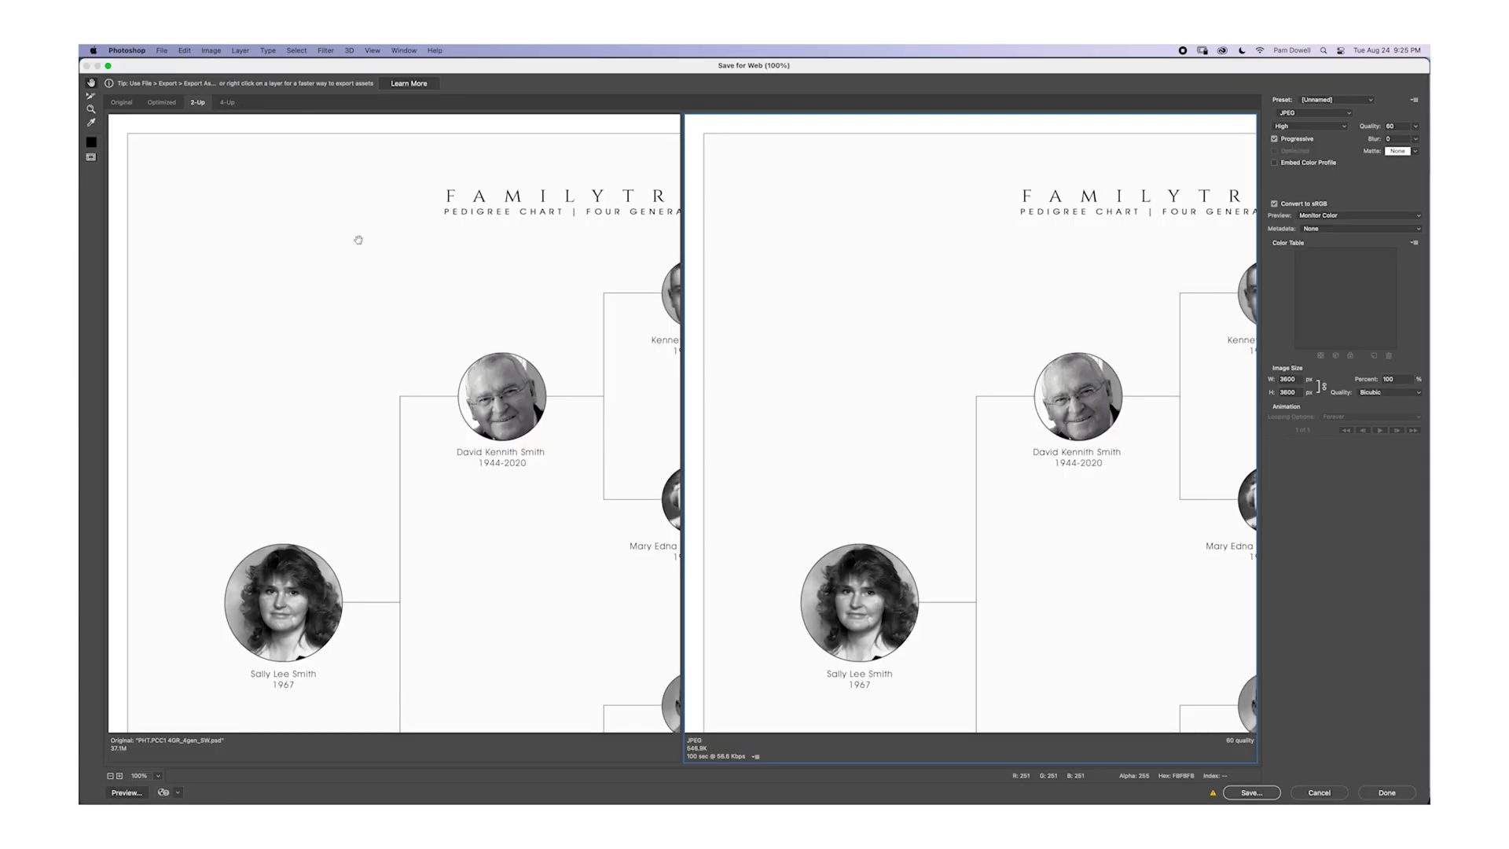
pyautogui.press('super+0')
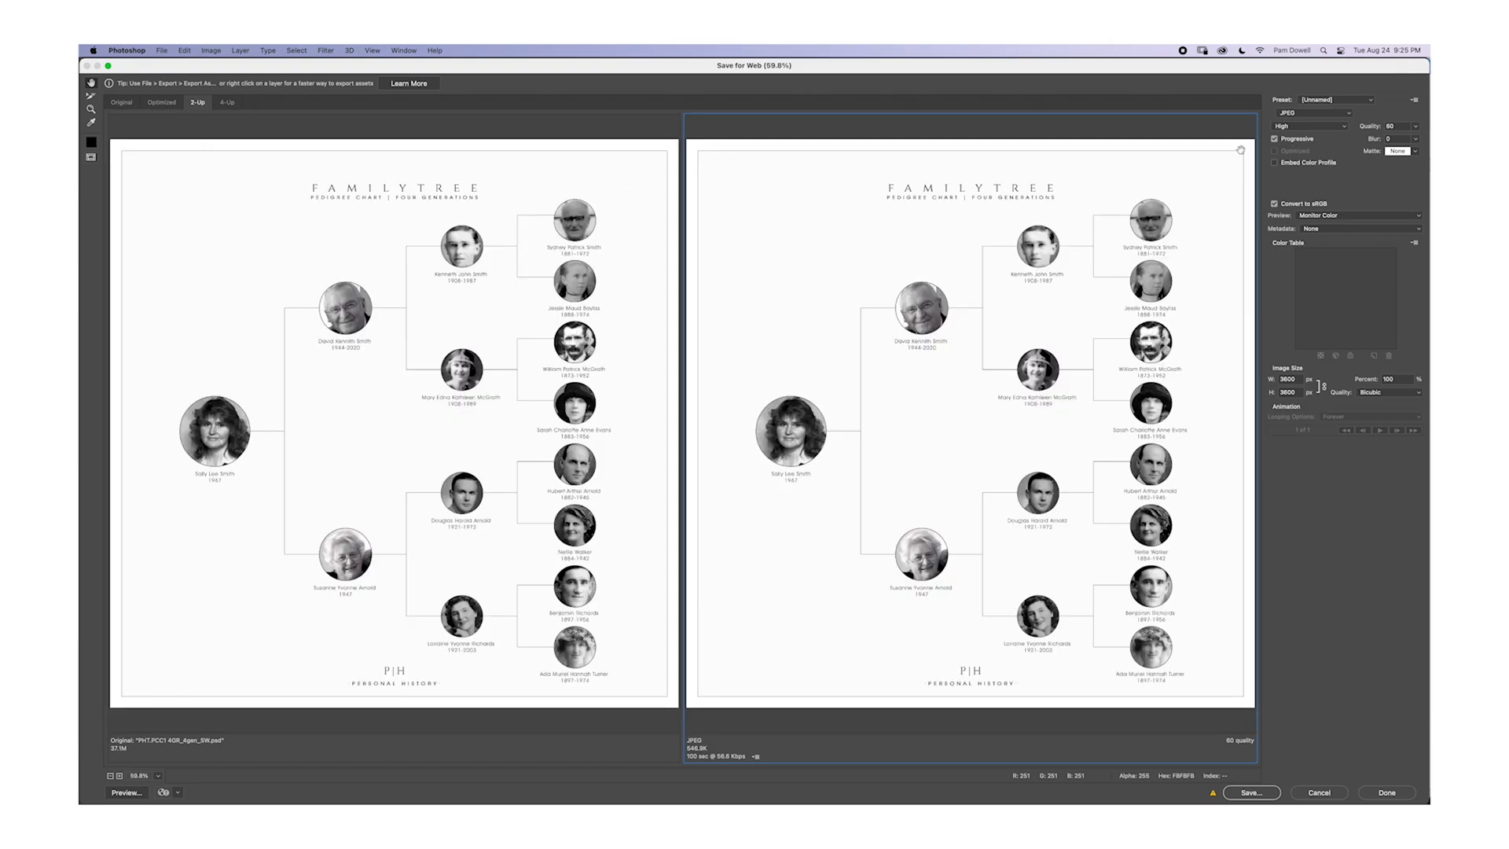
pyautogui.click(1309, 115)
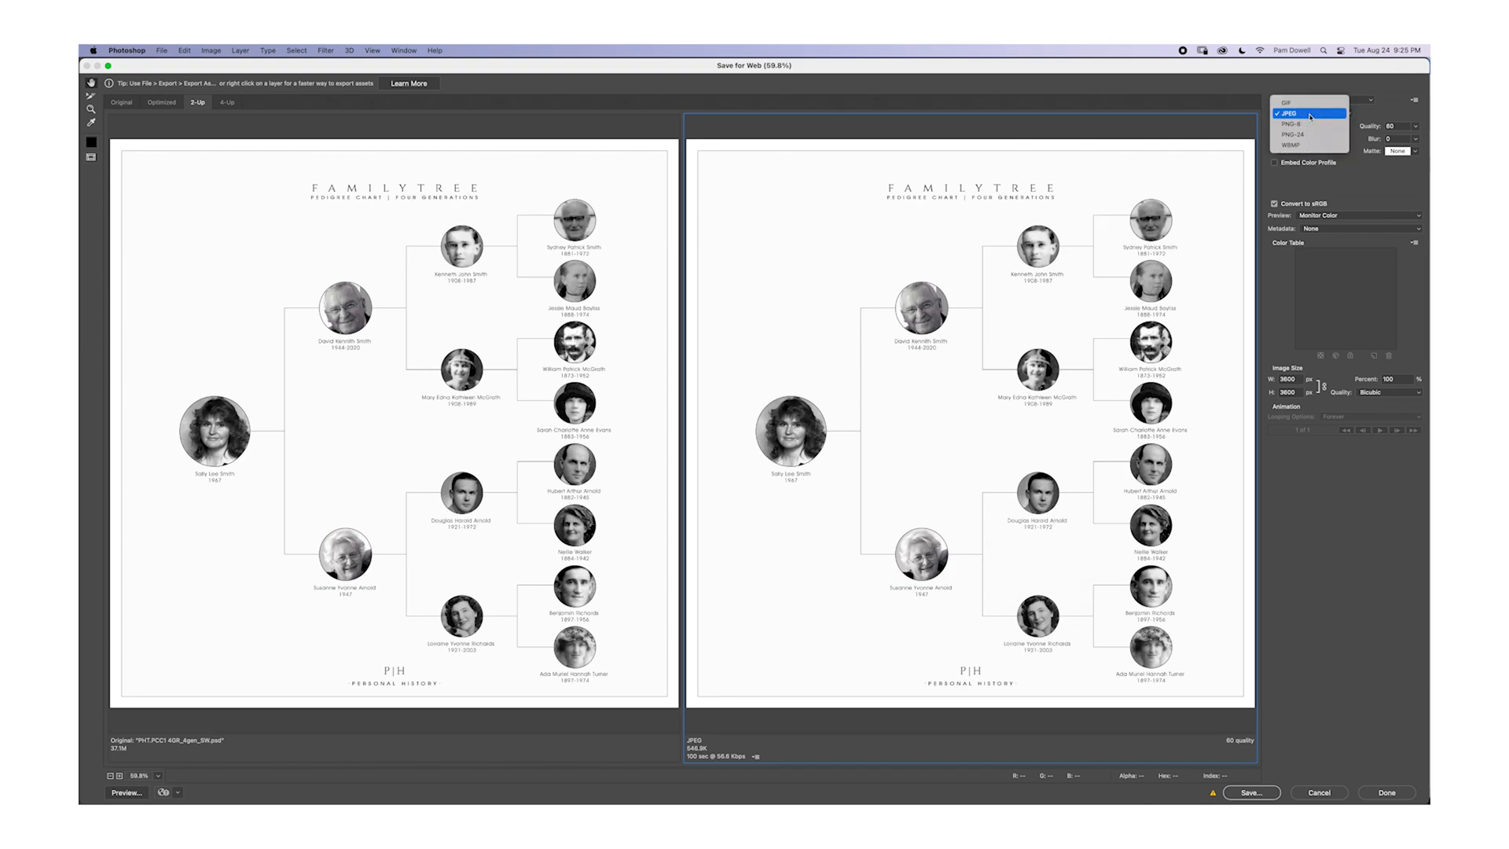
pyautogui.click(1310, 114)
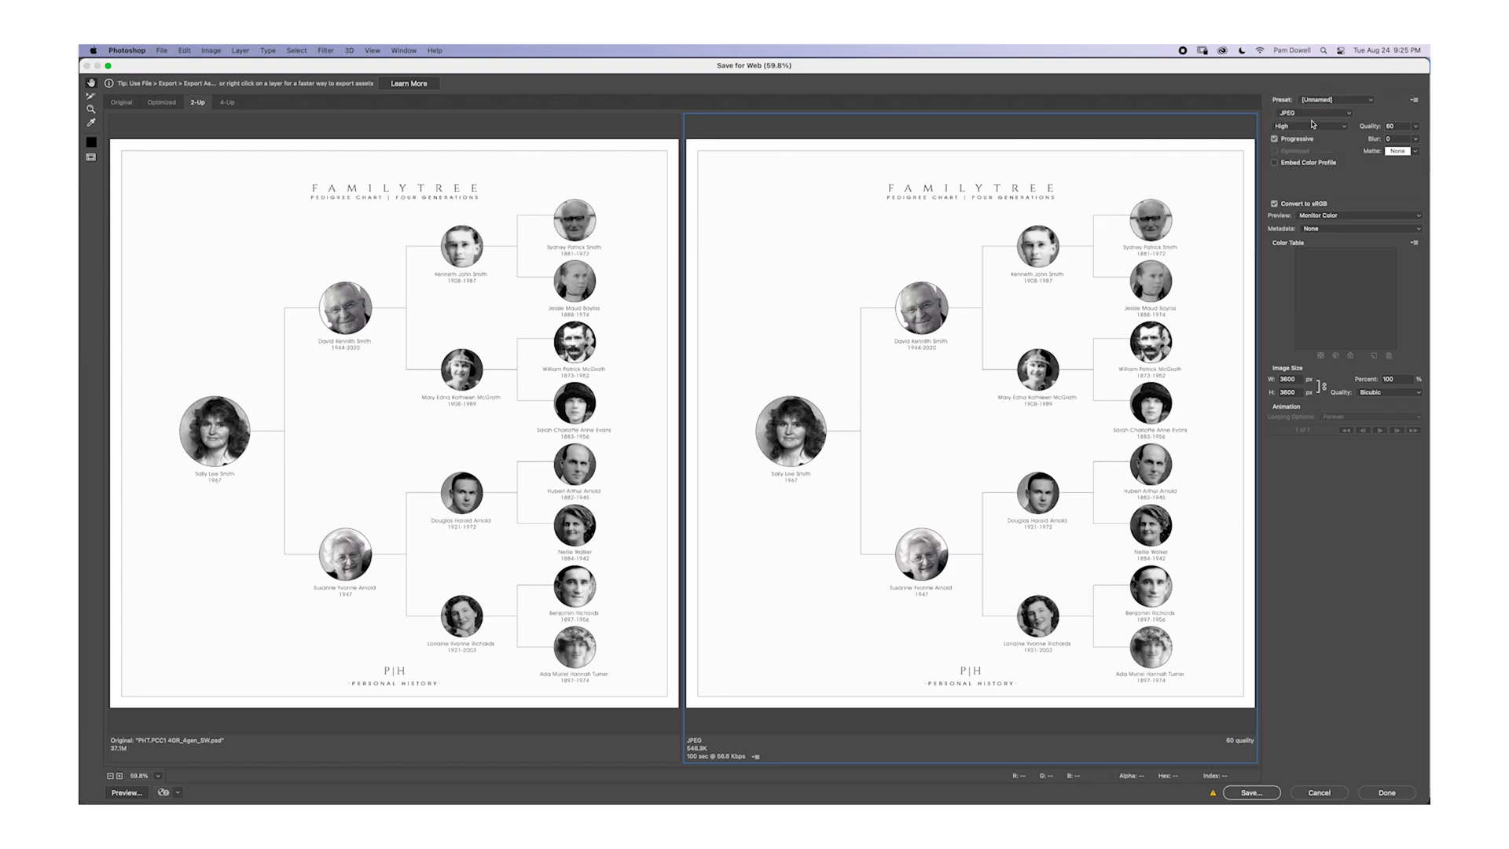
pyautogui.click(1312, 127)
pyautogui.click(1306, 139)
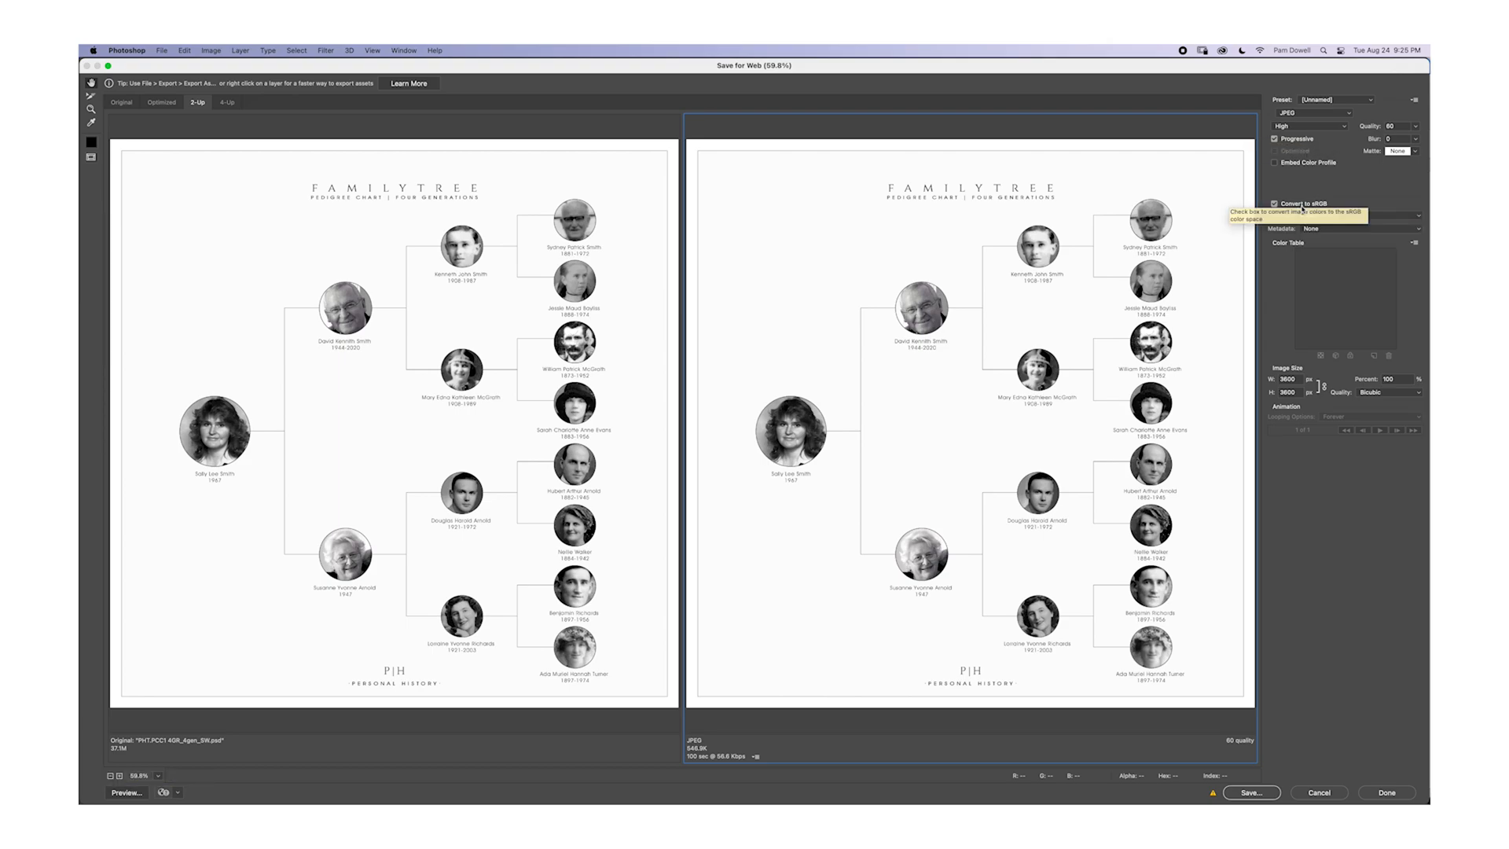
# Set the web export's image width to 1200 px
pyautogui.click(1294, 378)
pyautogui.moveTo(1295, 378); pyautogui.dragTo(1277, 381)
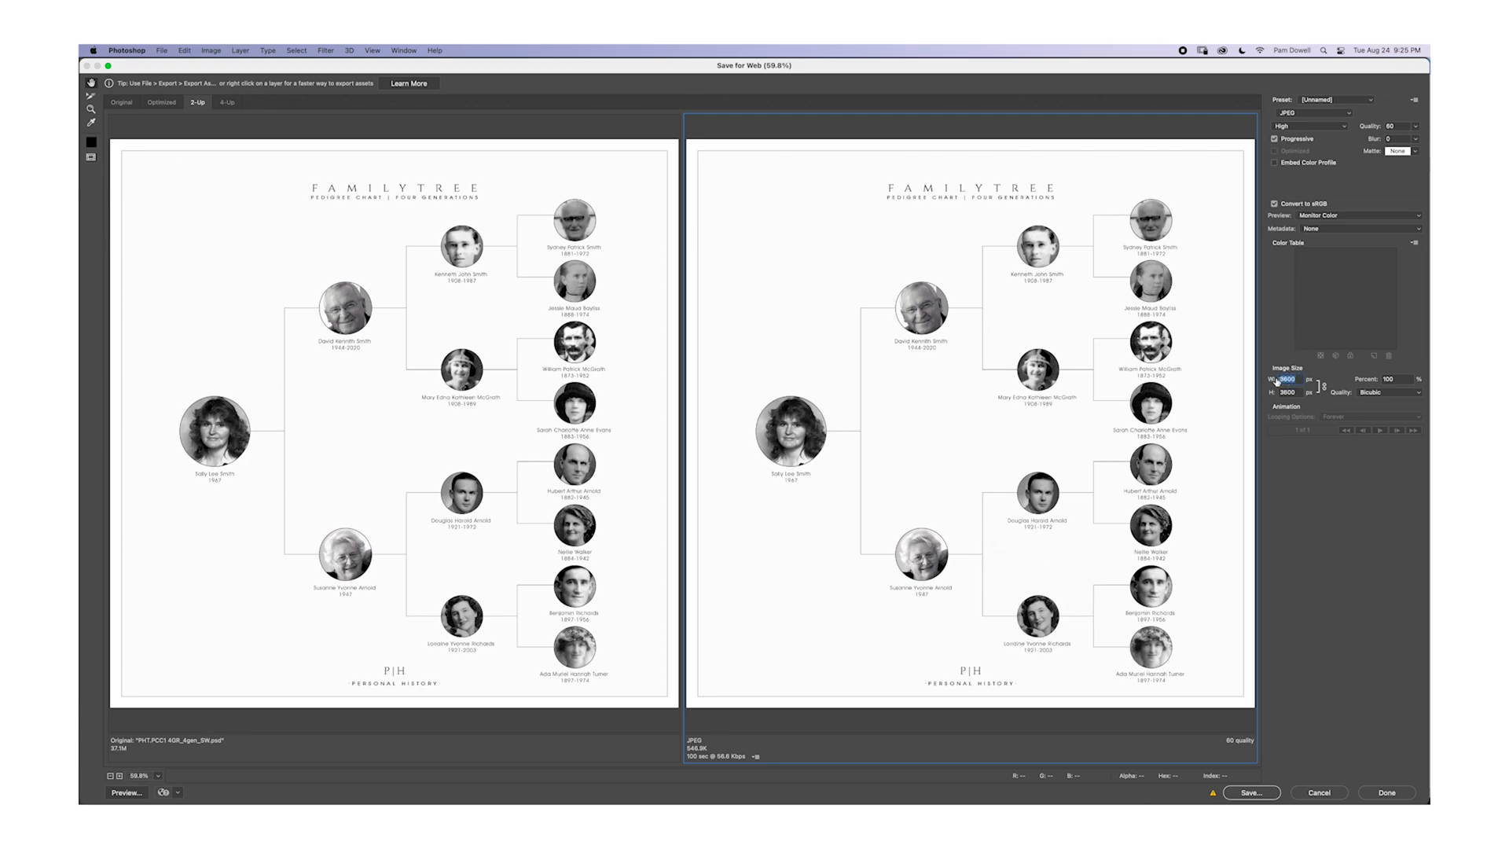
pyautogui.write('12')
# Save the optimized JPEG in the pedigree chart folder, adding a suffix that begins with _we to the file name
pyautogui.click(1260, 793)
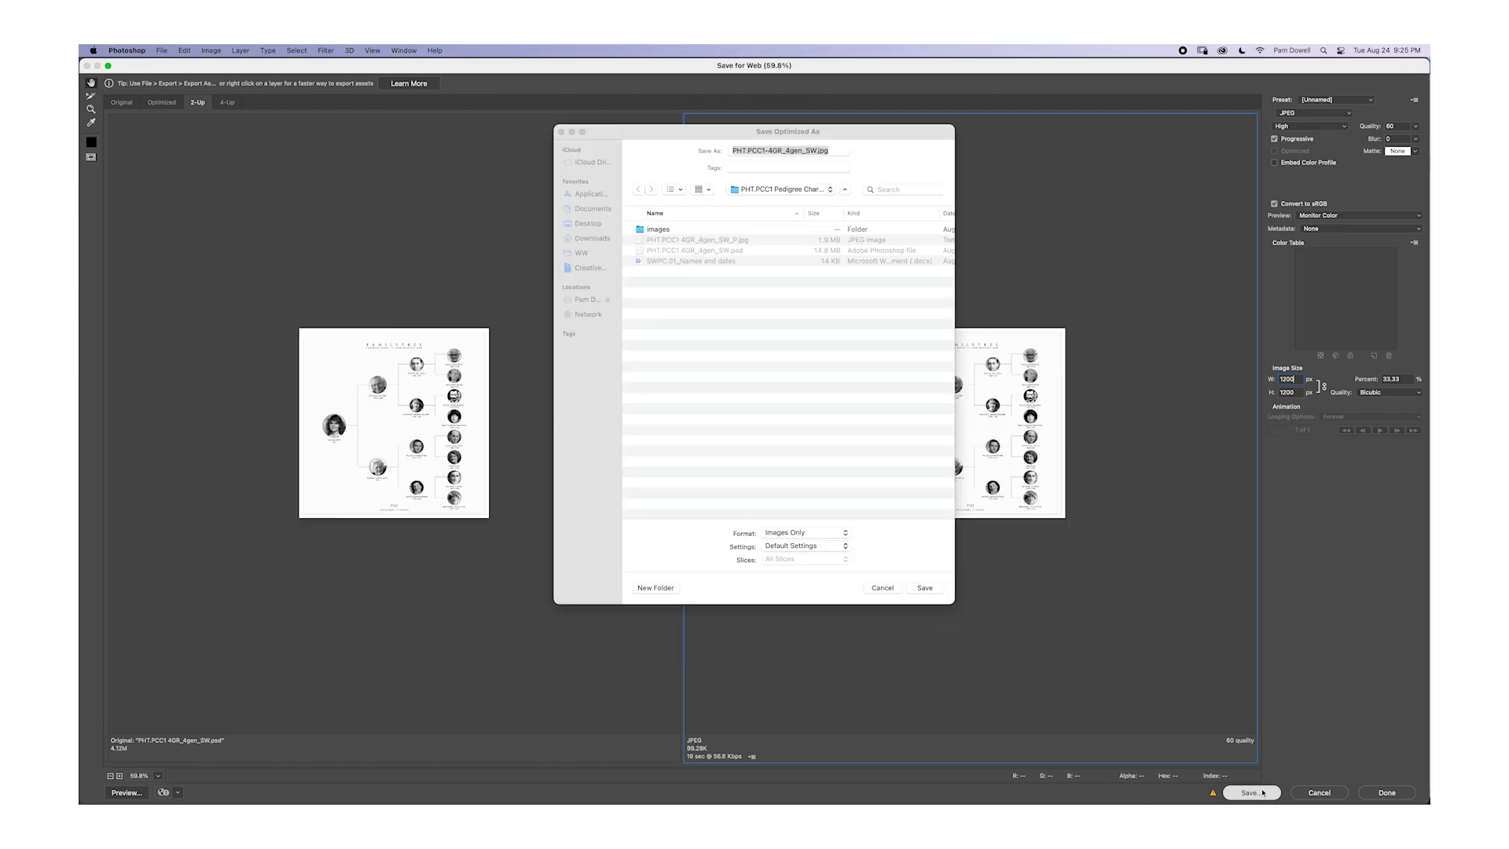
pyautogui.click(814, 151)
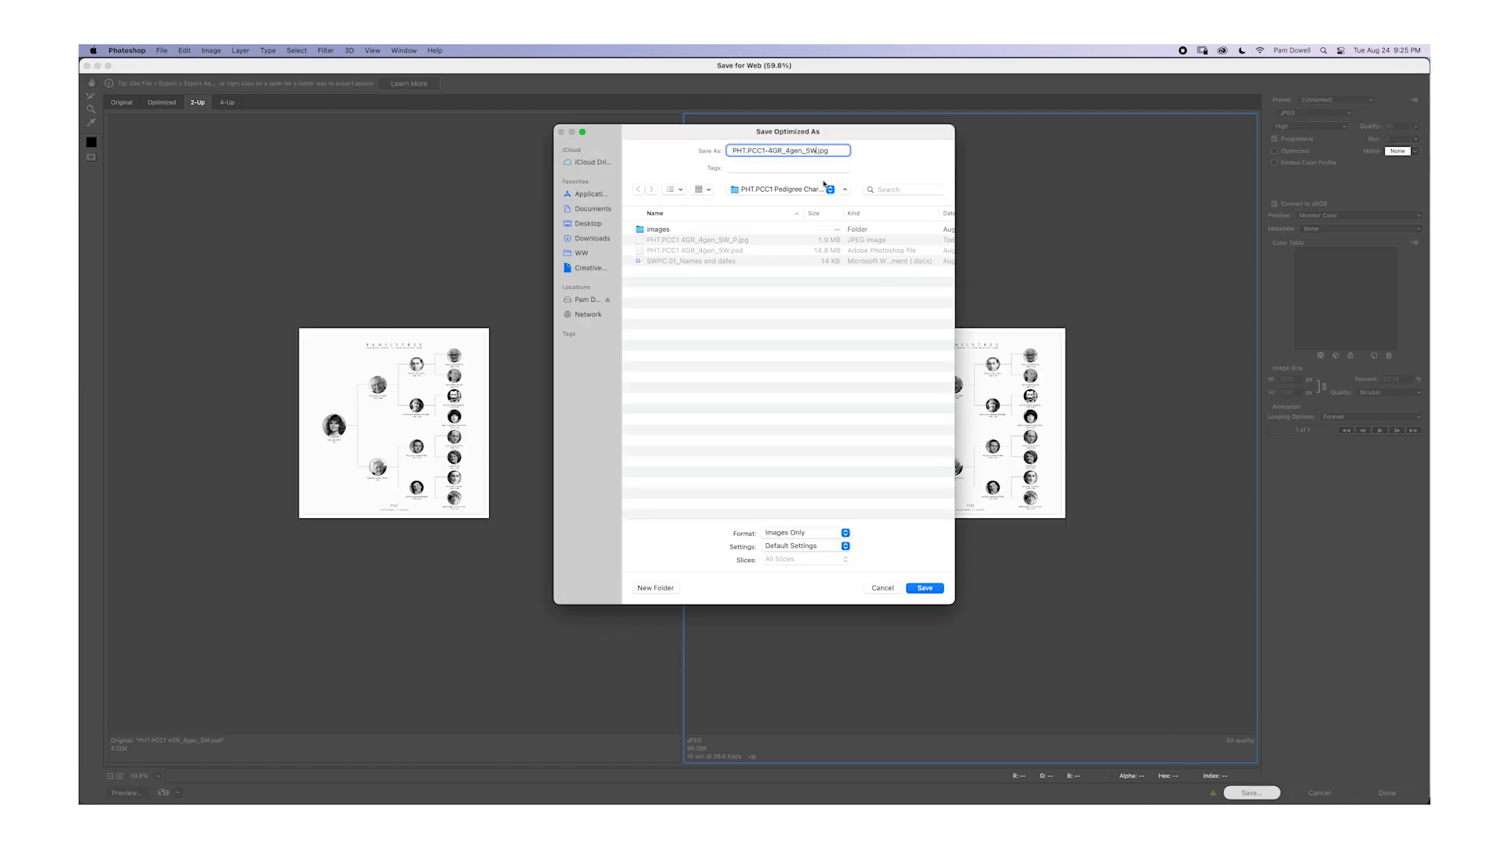
pyautogui.write('_')
pyautogui.write('we')
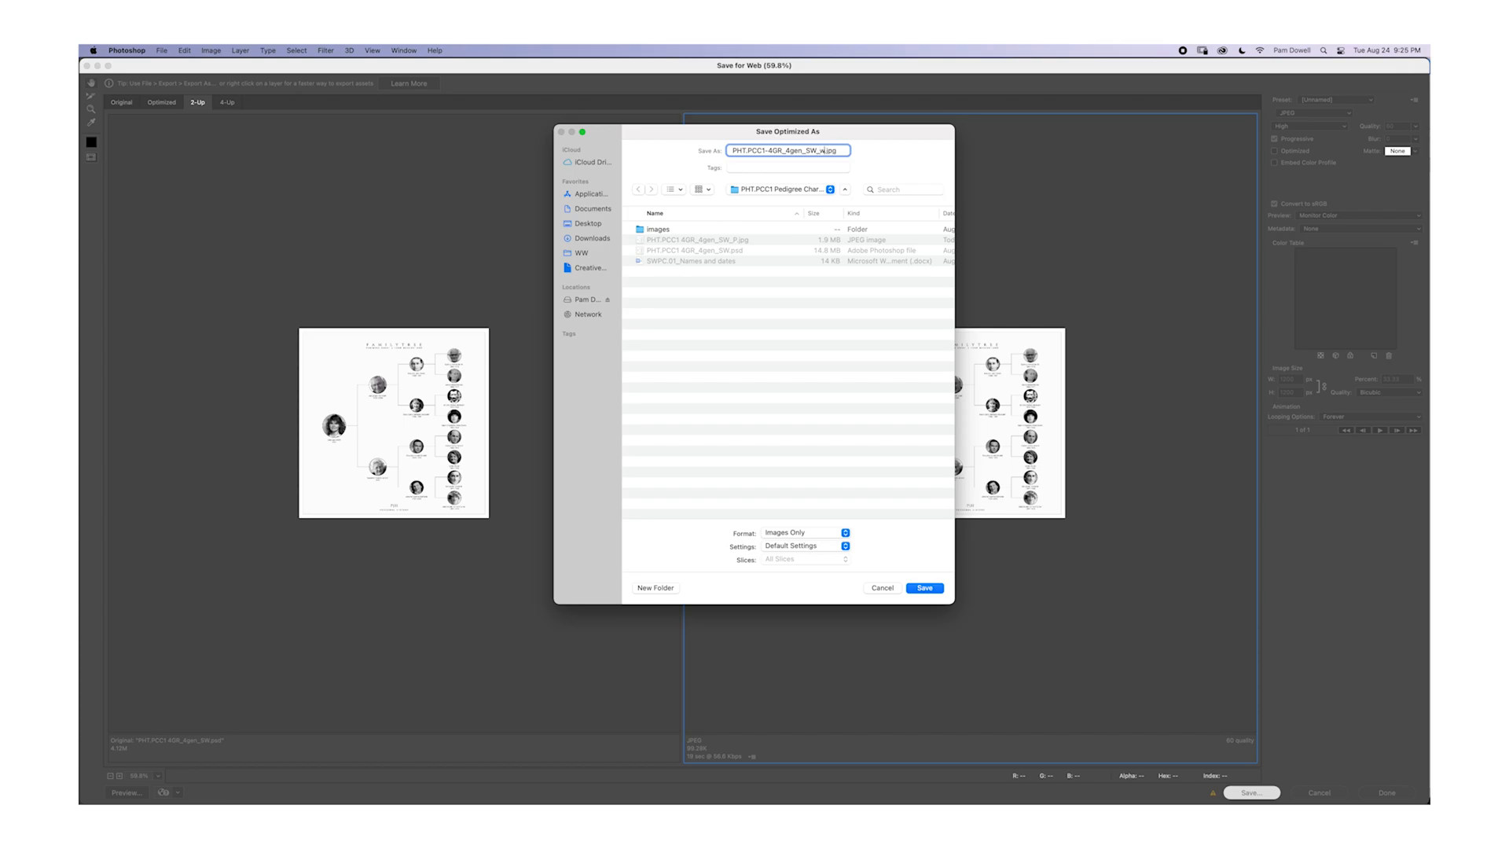